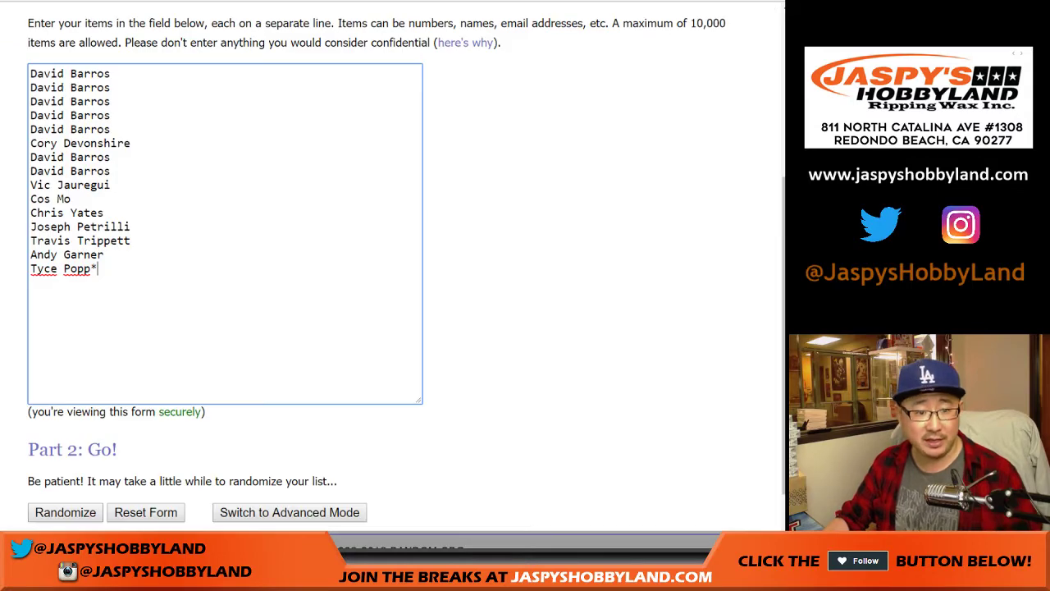
Paste a second copy of the 15 names below the last entry, giving 30 names
key(ctrl+a)
key(ctrl+c)
click(97, 268)
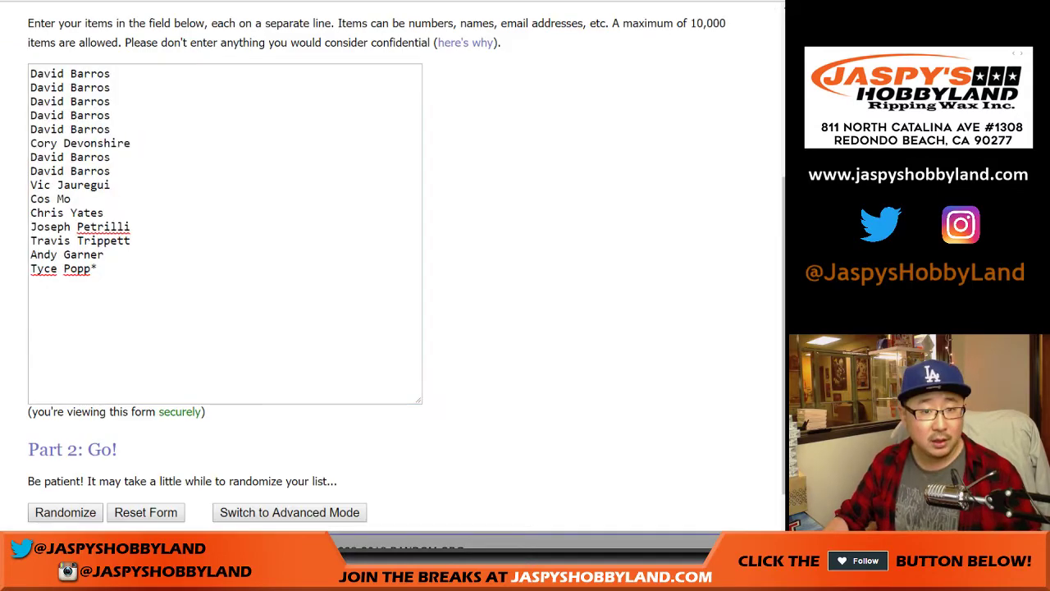
key(Return)
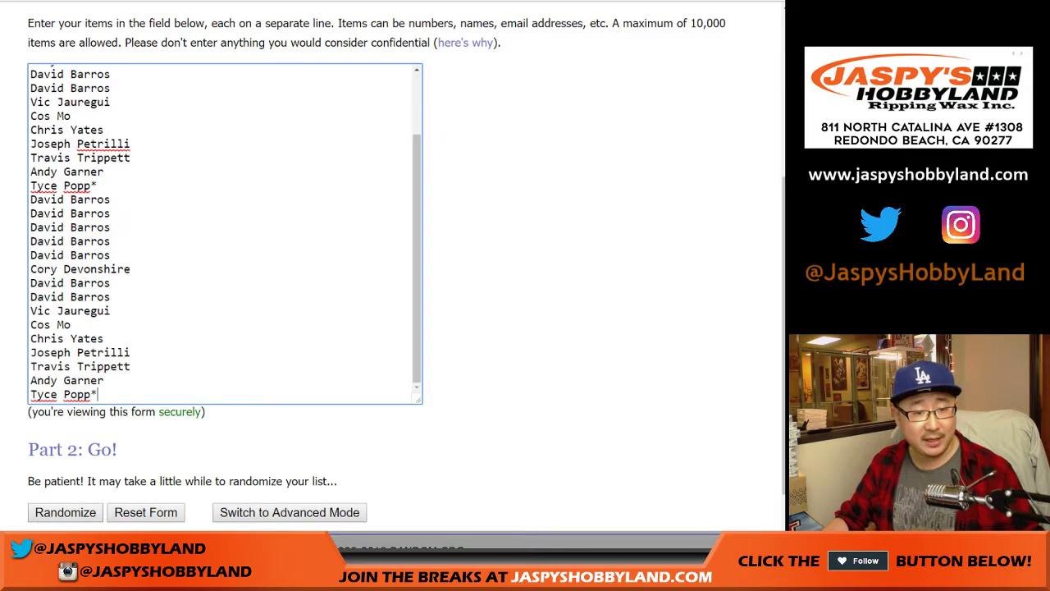
key(ctrl+v)
scroll(224, 234, up, 3)
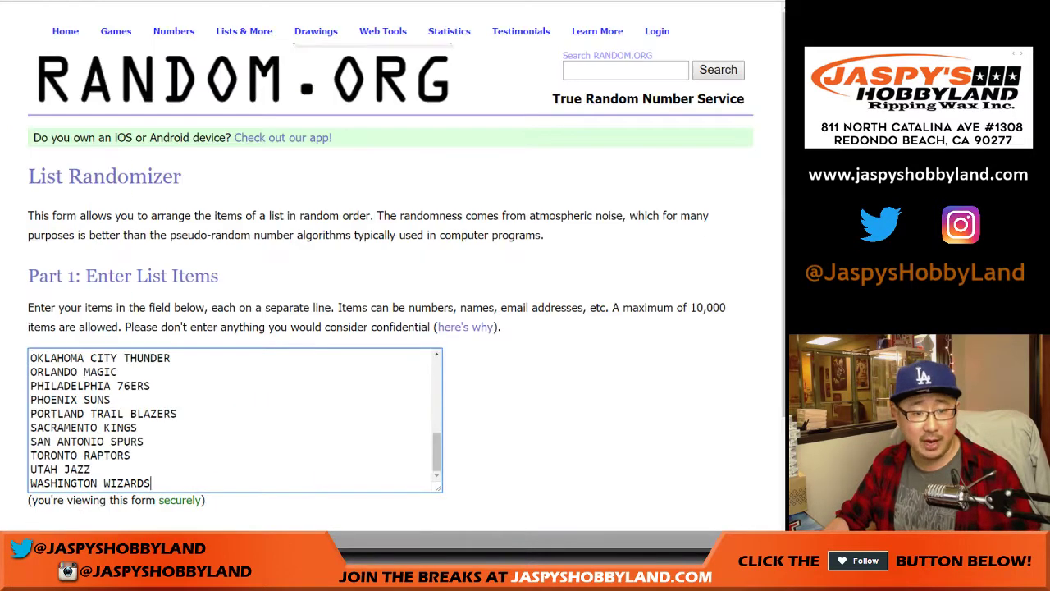
scroll(393, 263, down, 2)
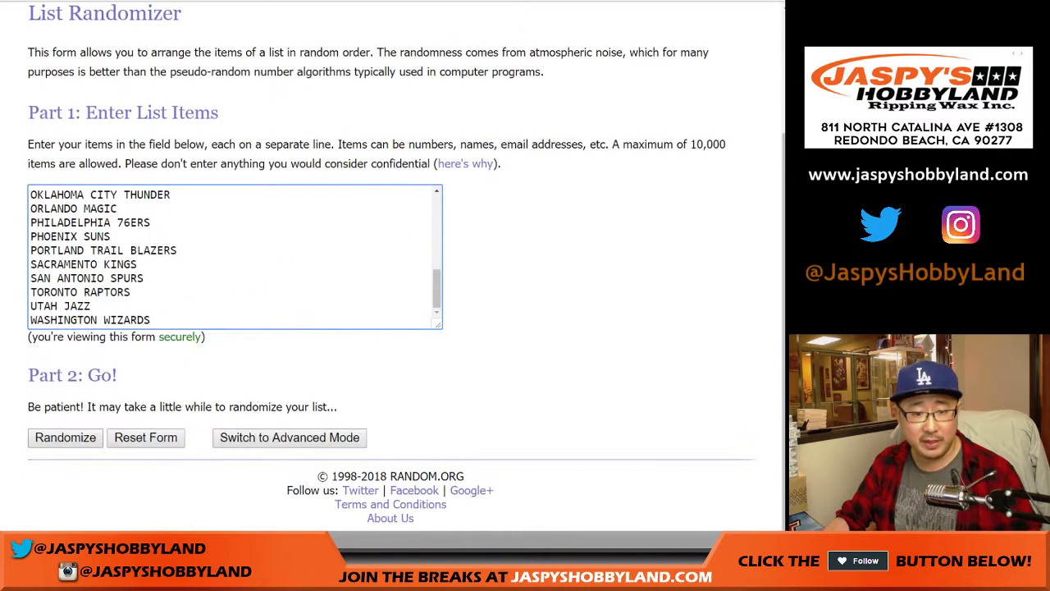
scroll(233, 256, up, 7)
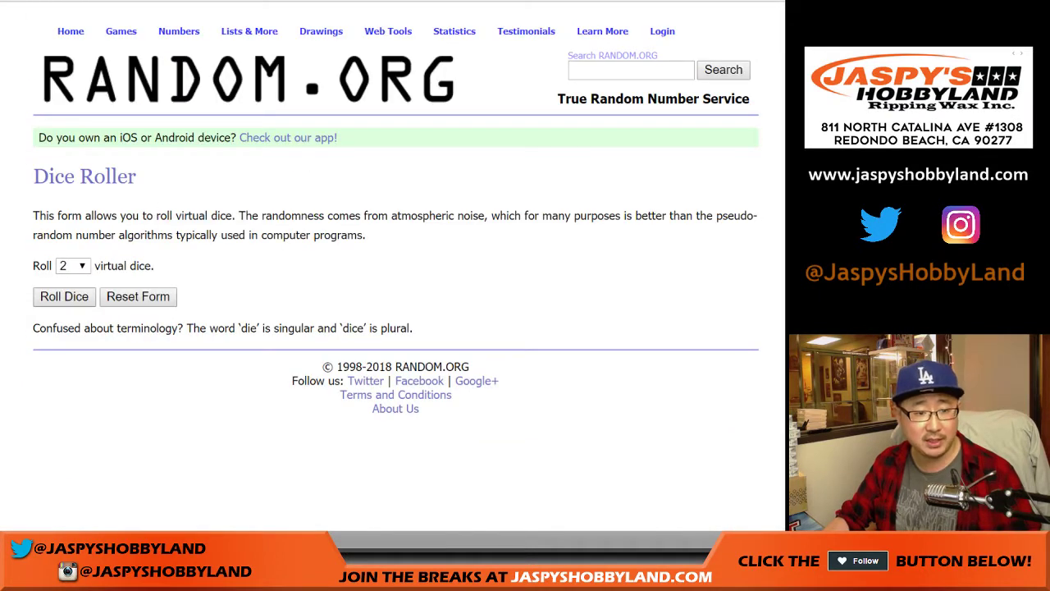
key(Return)
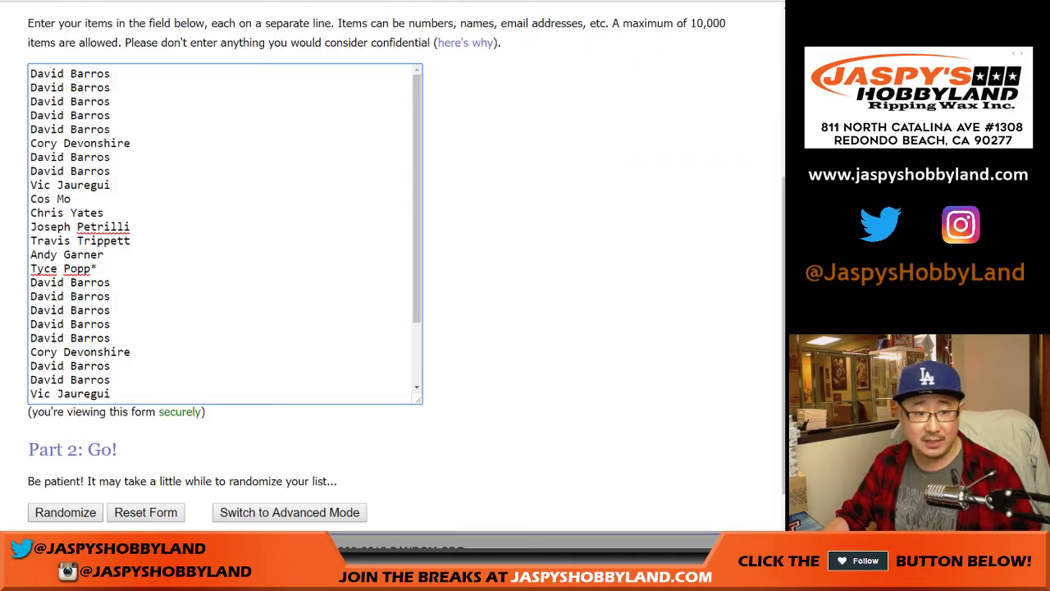
Shuffle the 30-name list until it has been randomized 10 times
scroll(394, 246, down, 1)
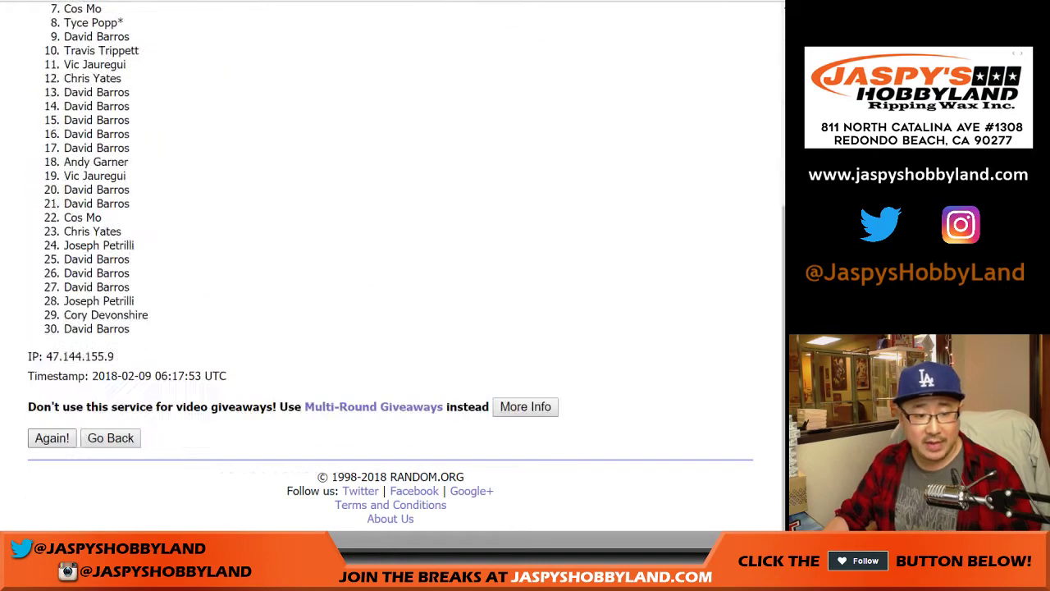
key(Return)
key(Return)
key(Return)
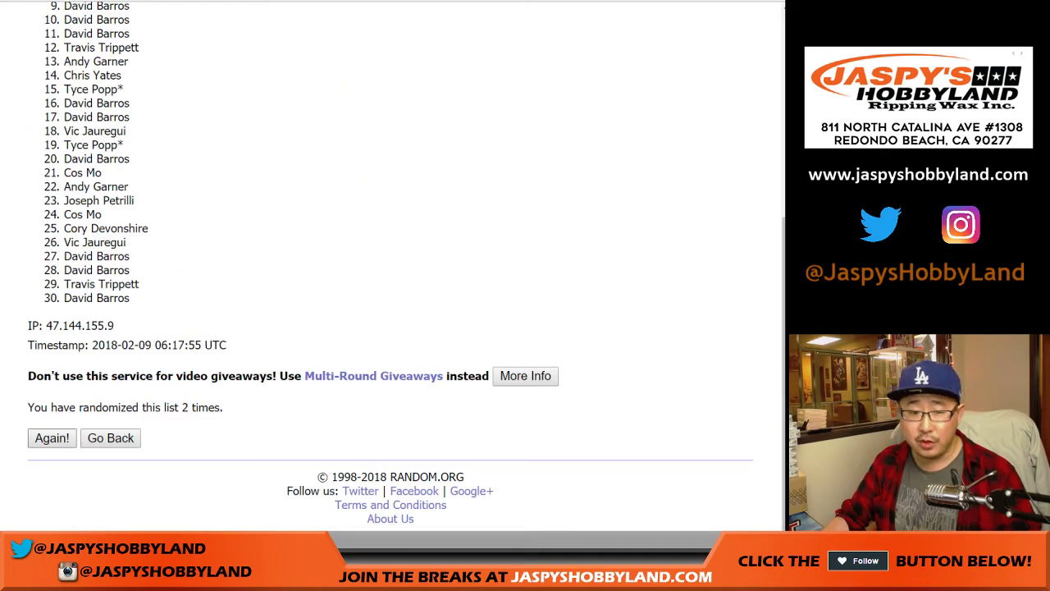
key(Return)
key(Return)
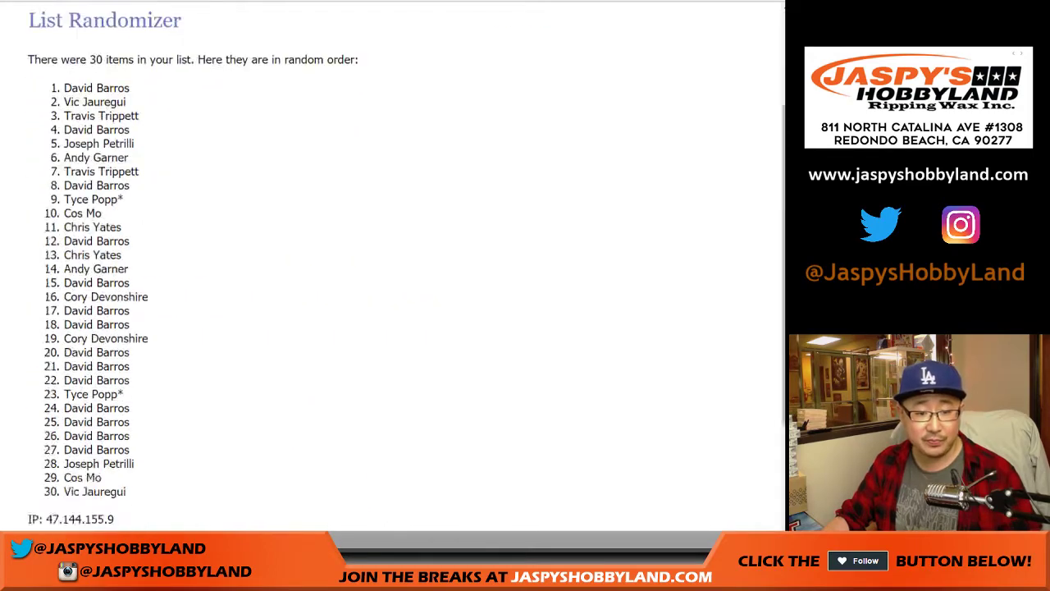
key(Return)
key(Return)
key(Return)
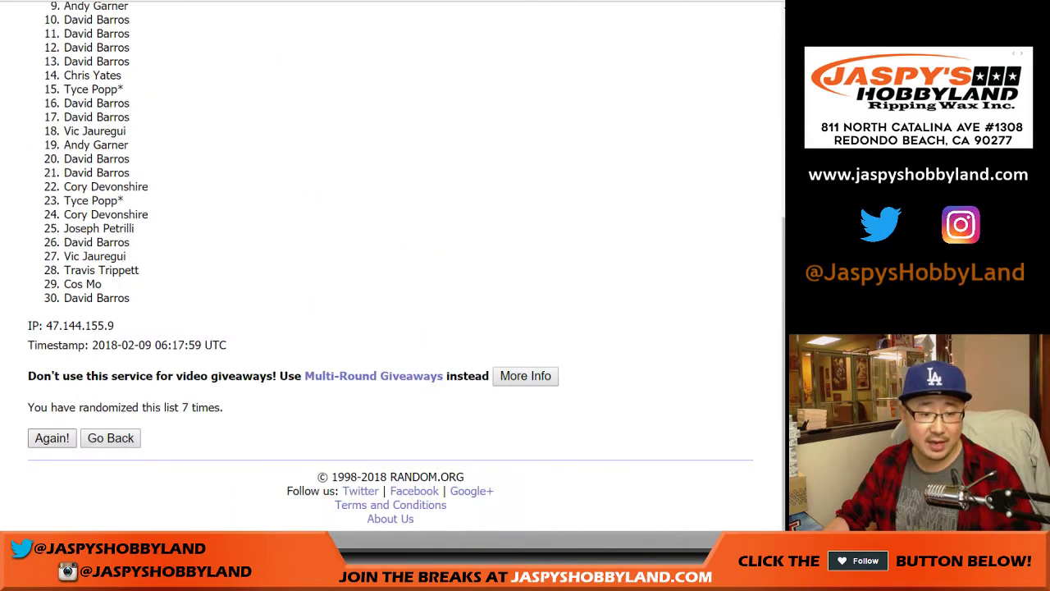
key(Return)
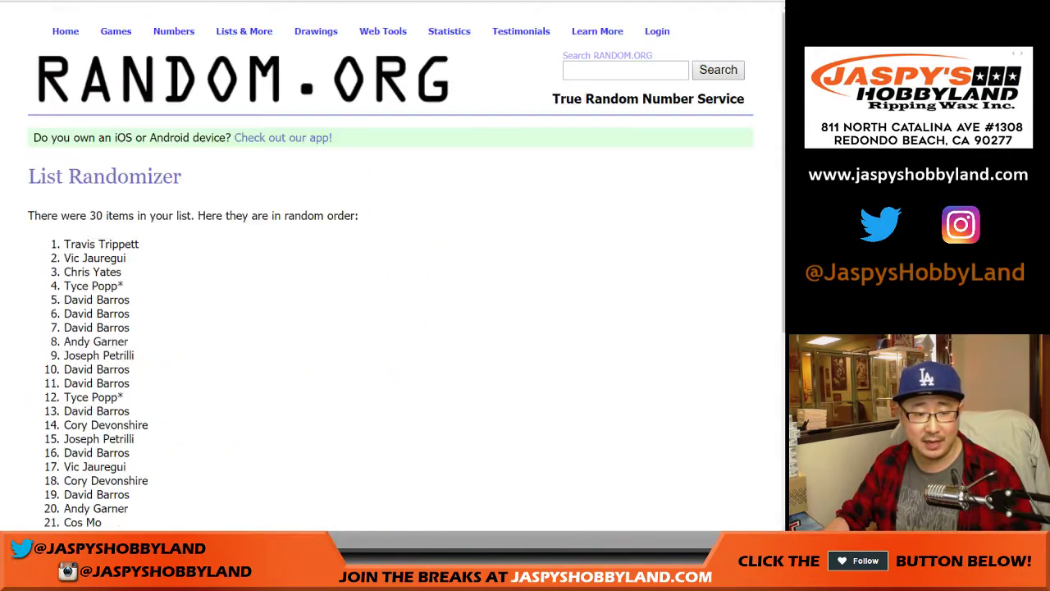
Paste the shuffled names into column A of the spreadsheet, starting at A1
scroll(394, 262, up, 2)
scroll(394, 262, up, 3)
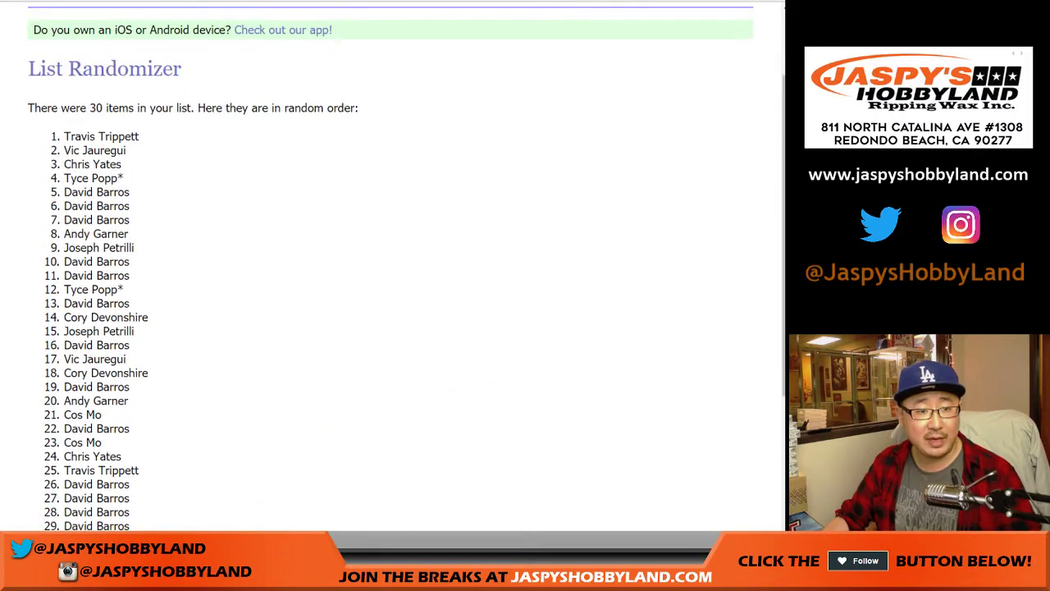
drag(64, 136, 131, 299)
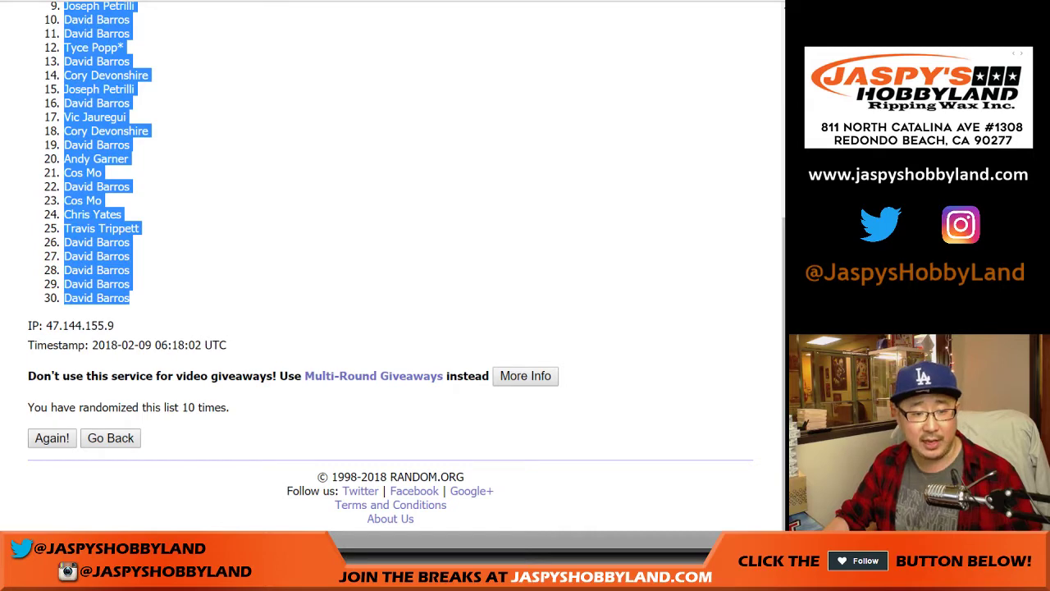
key(ctrl+Tab)
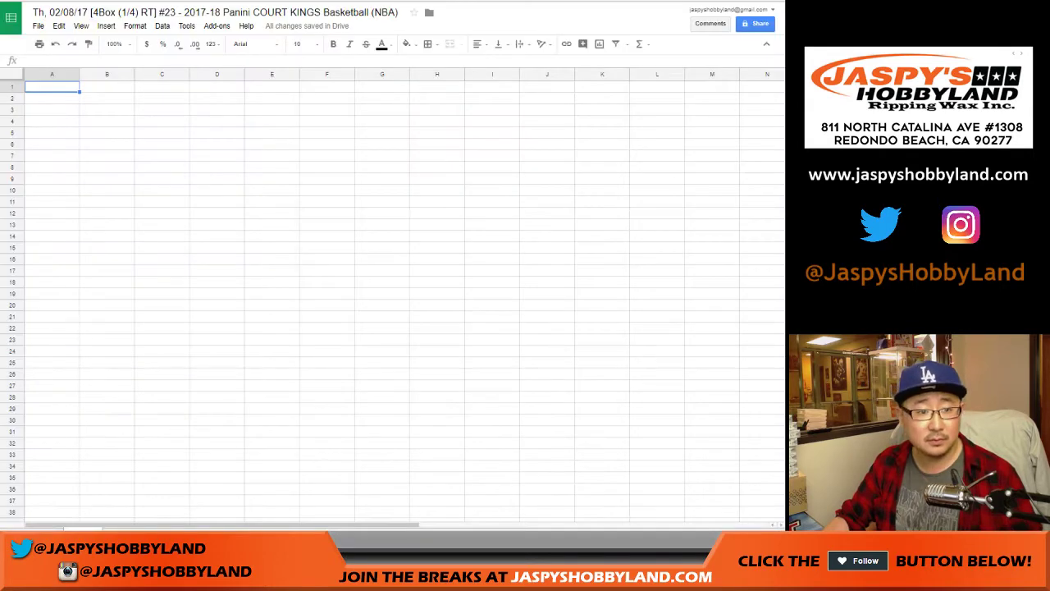
right_click(51, 88)
click(75, 124)
key(ctrl+Tab)
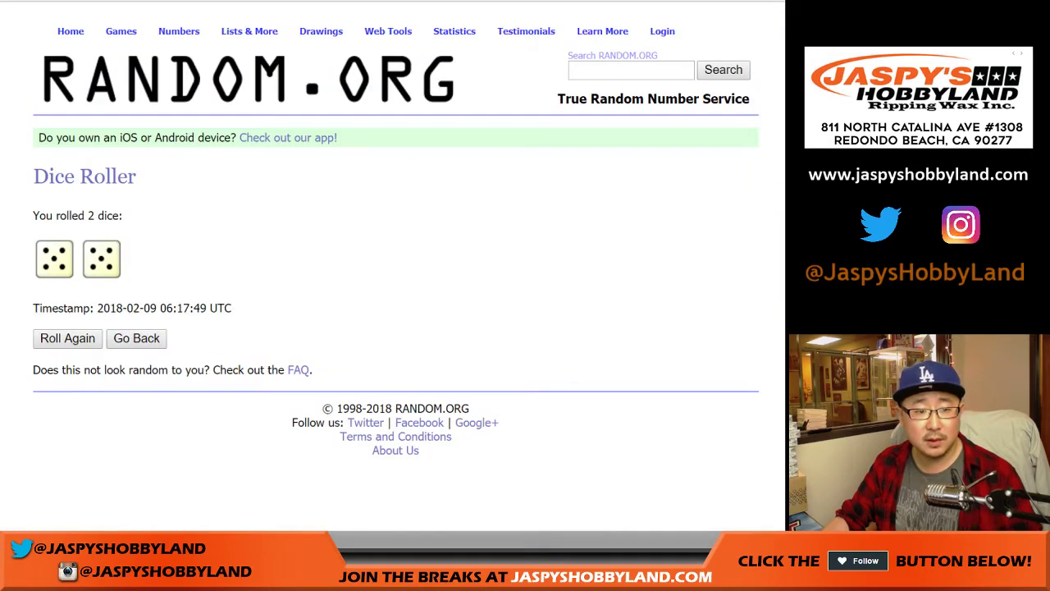
key(ctrl+Tab)
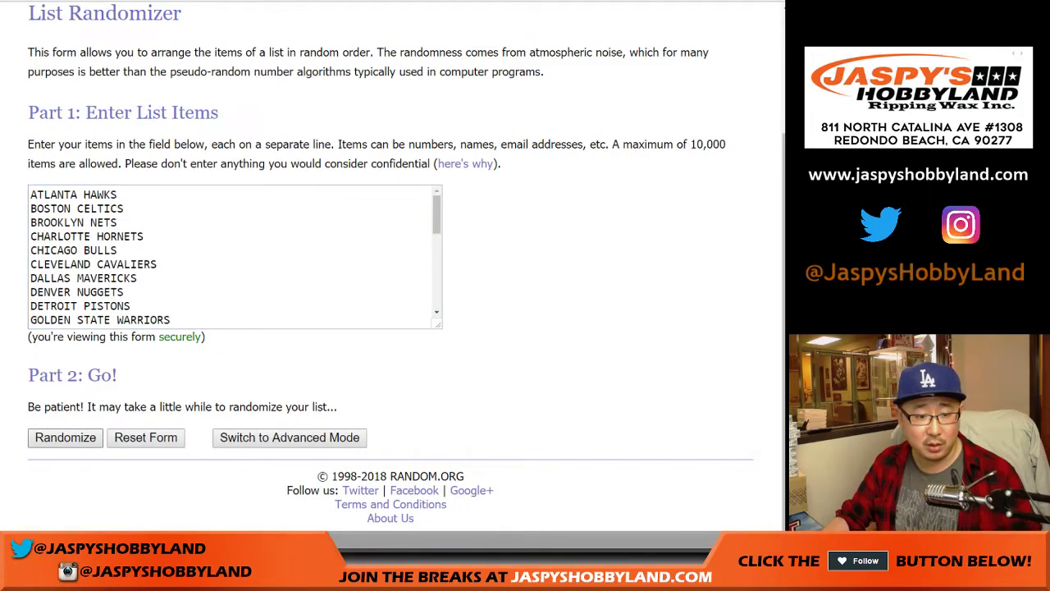
Randomize the 30 NBA teams ten times
click(52, 437)
click(52, 437)
click(52, 437)
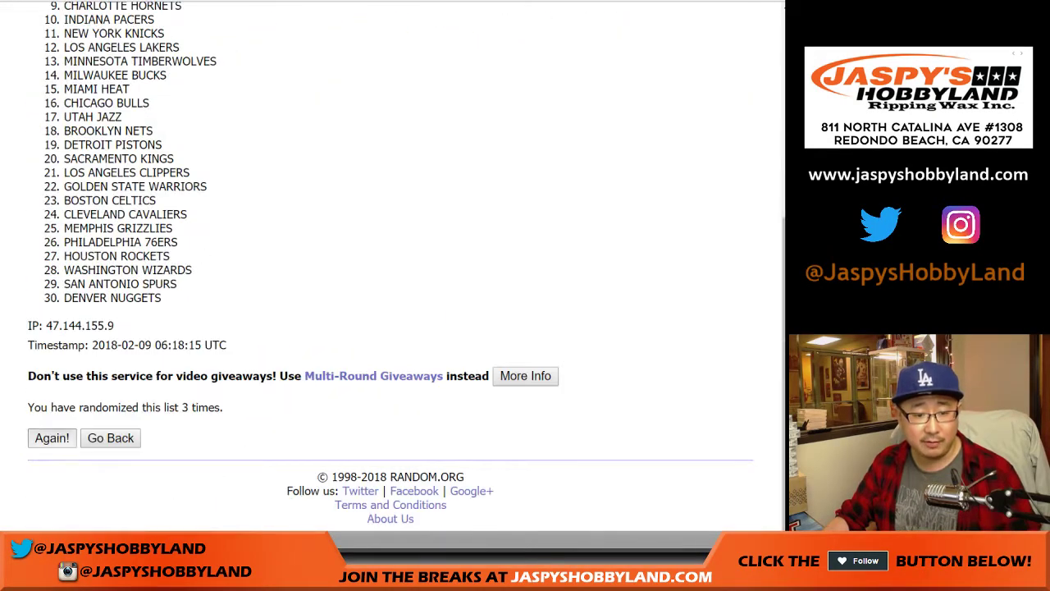
click(52, 438)
click(52, 437)
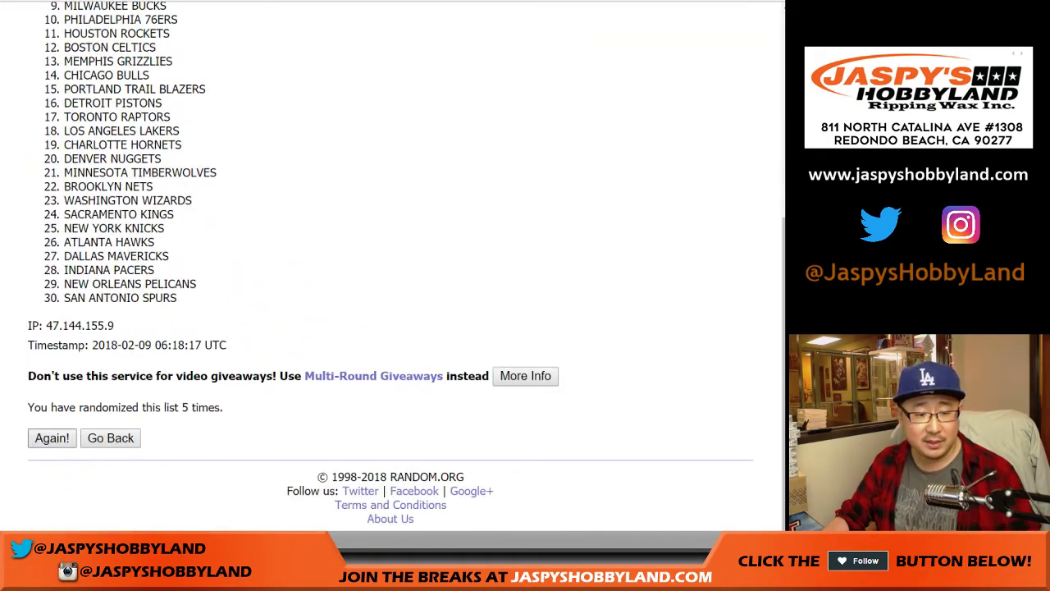
click(51, 437)
click(51, 437)
click(52, 437)
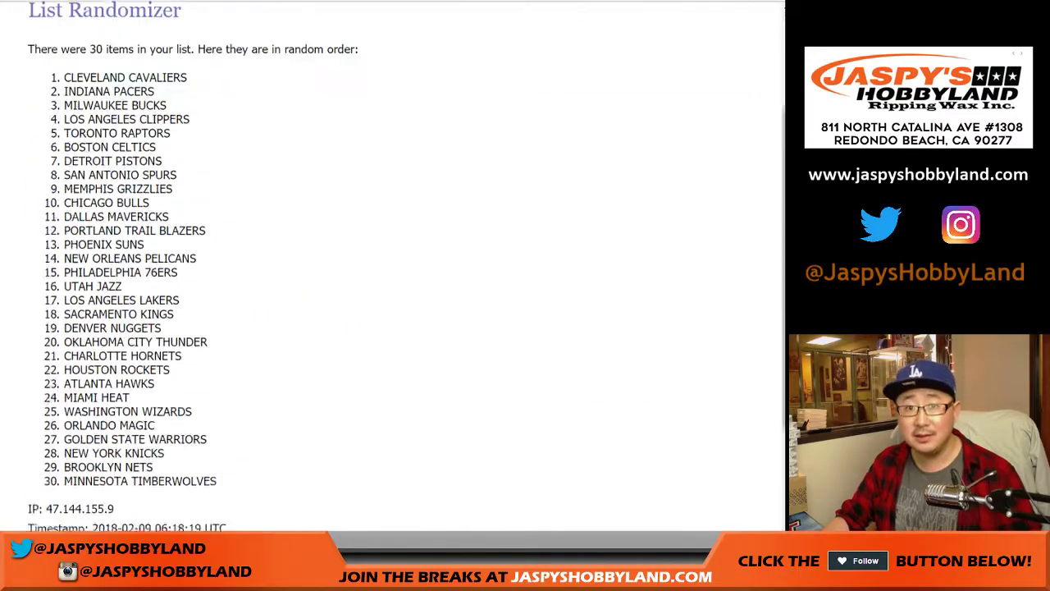
click(52, 438)
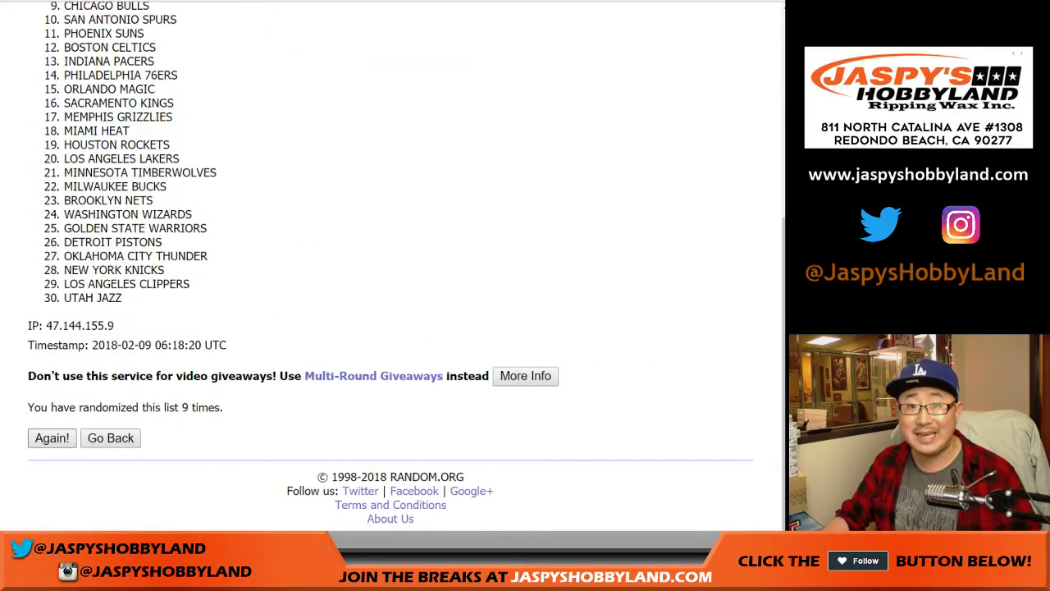
click(51, 437)
Copy the final team order starting with ATLANTA HAWKS and select cell B1 in the sheet
scroll(394, 270, up, 4)
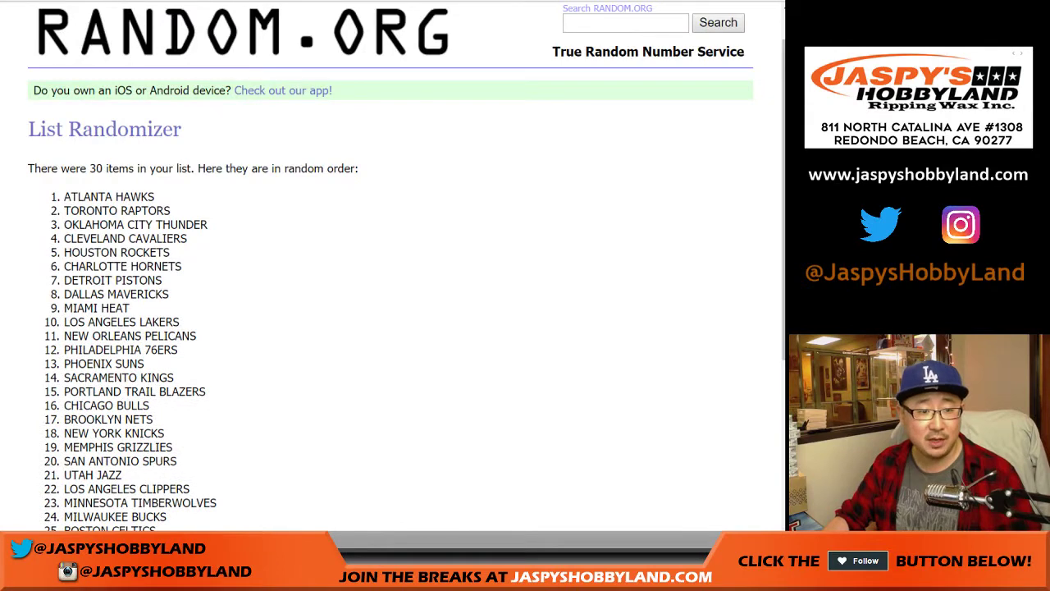
drag(64, 197, 192, 298)
key(ctrl+c)
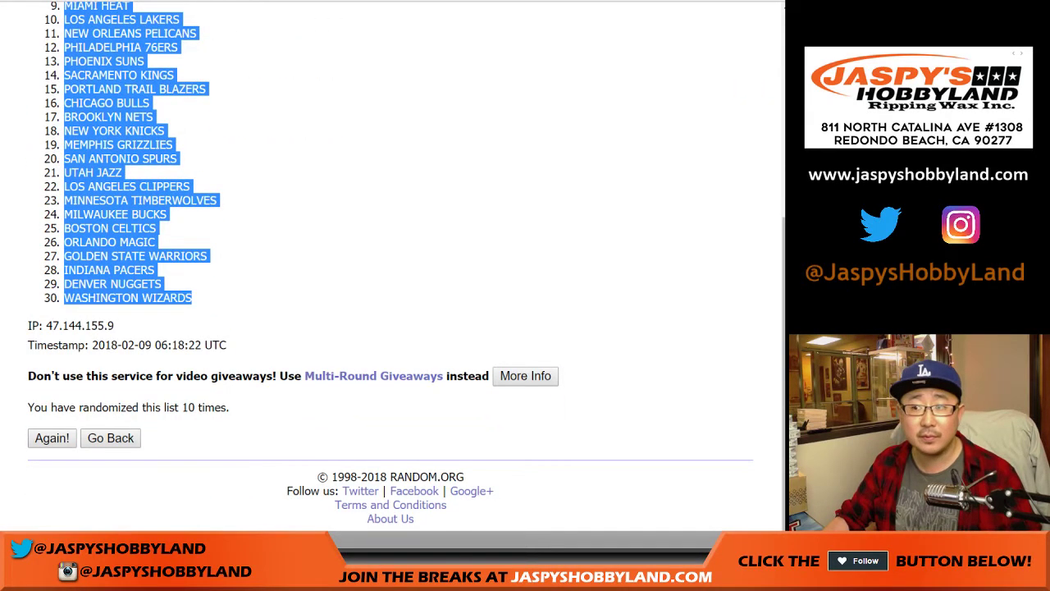
key(ctrl+Tab)
click(107, 86)
Paste the NBA teams into column B and set the whole sheet's font to Roboto
right_click(115, 87)
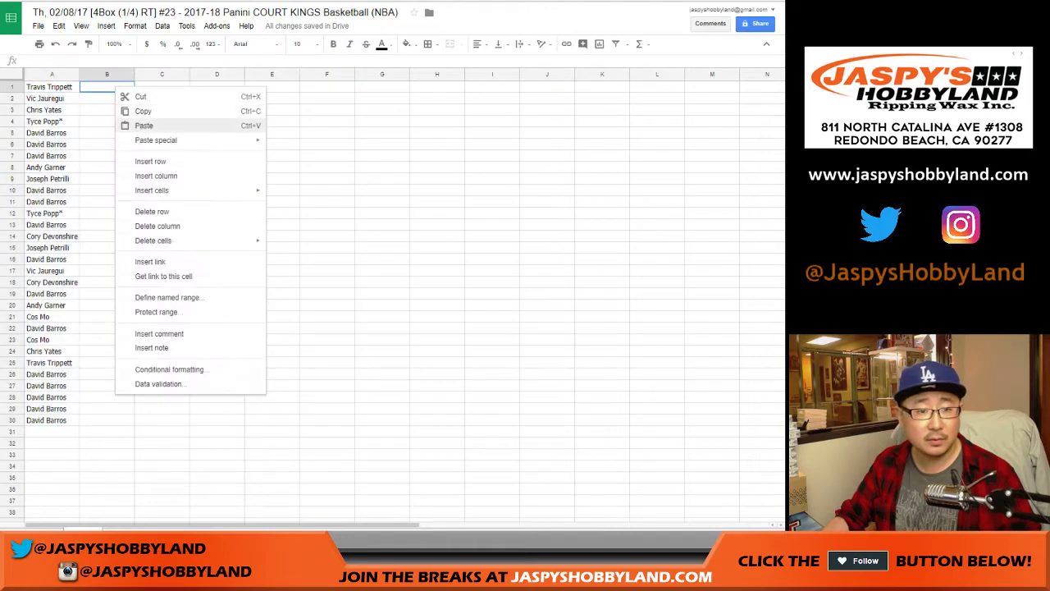
click(144, 125)
click(12, 74)
click(254, 44)
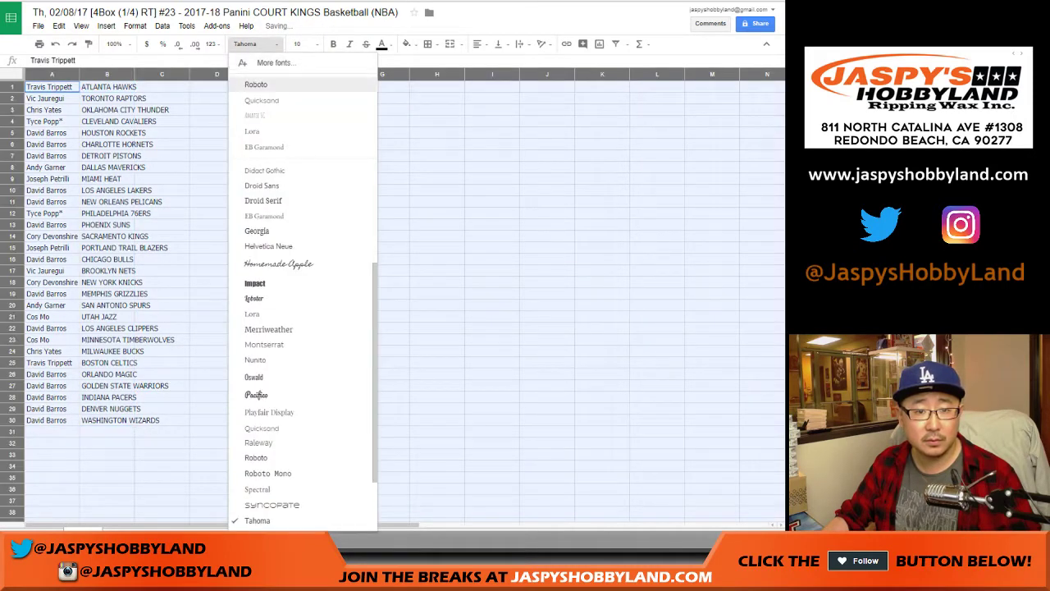
click(255, 84)
Set the font size to 14 and auto-fit columns A and B
click(301, 44)
text(14)
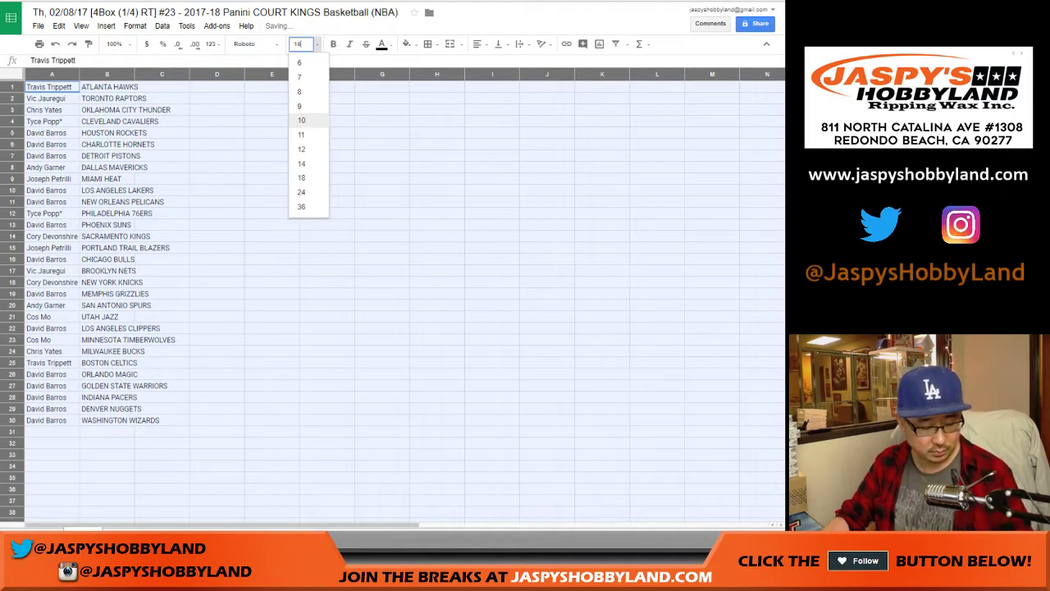
key(Return)
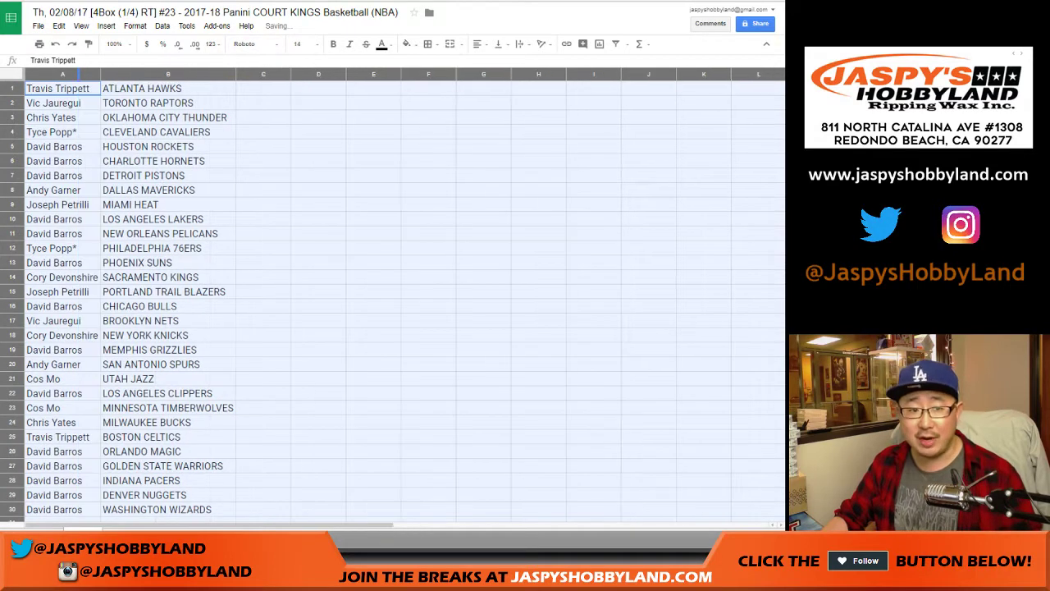
double_click(79, 74)
click(13, 102)
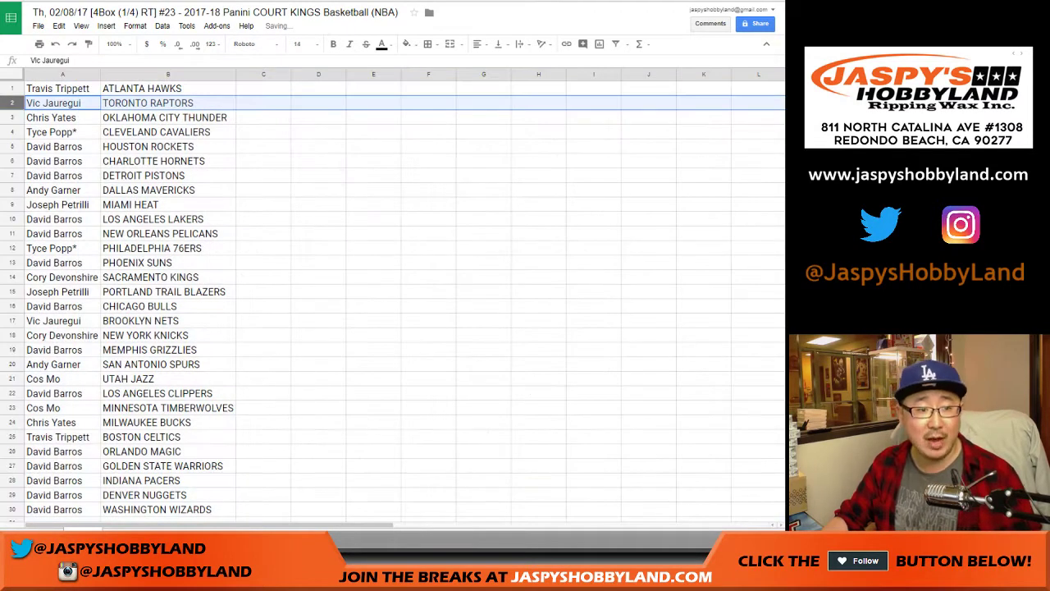
click(12, 117)
click(12, 132)
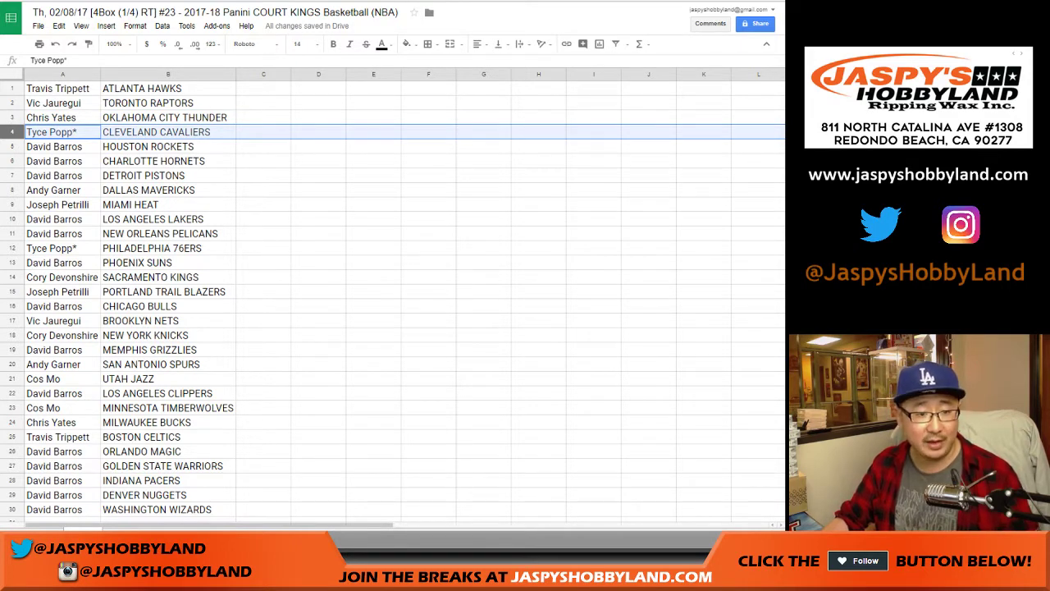
ctrl+click(12, 248)
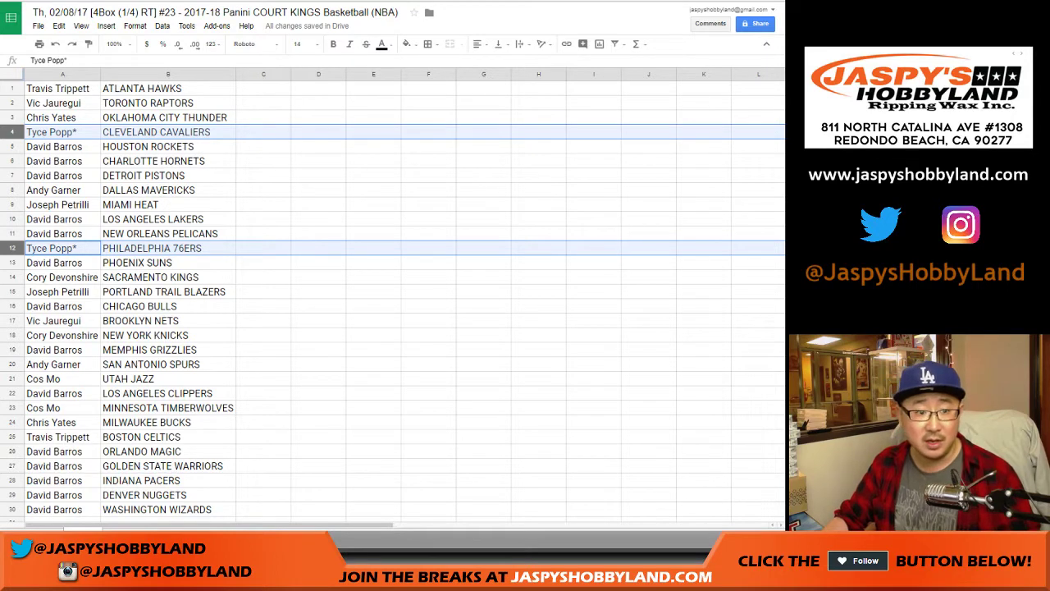
click(12, 146)
shift+click(12, 176)
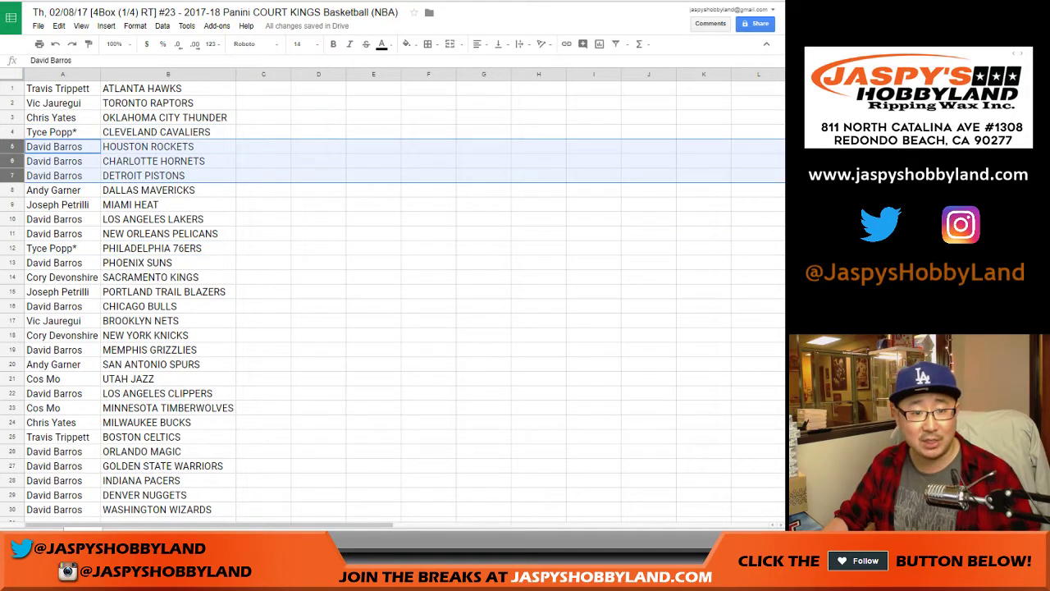
click(12, 189)
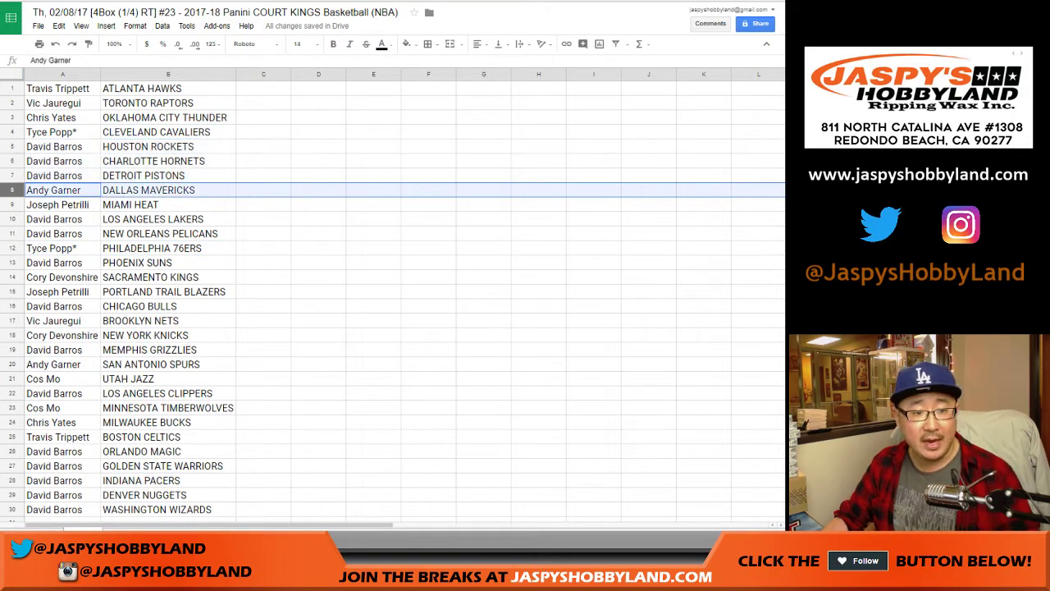
click(13, 205)
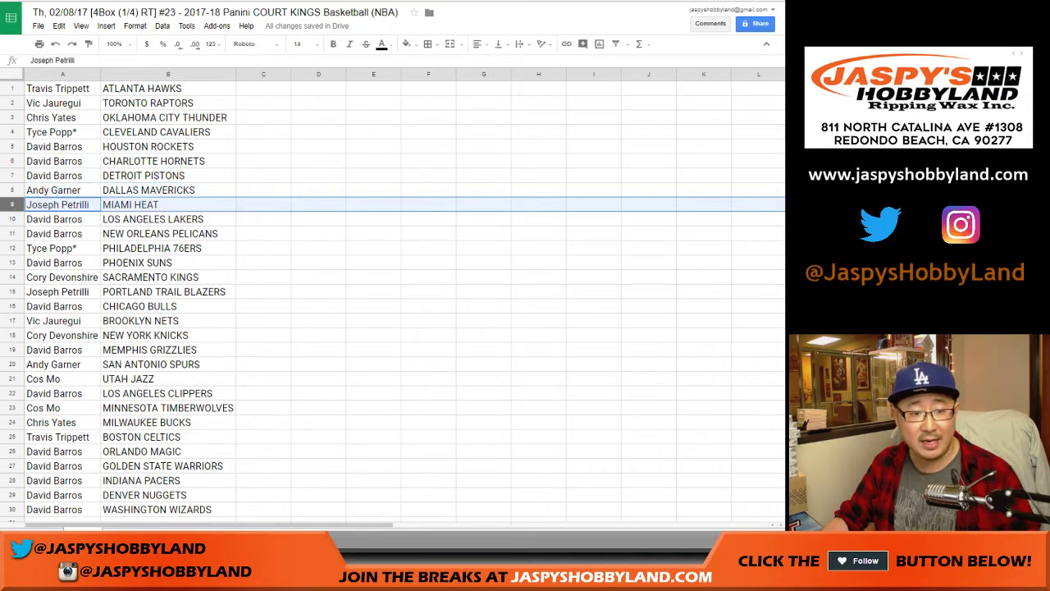
click(12, 219)
shift+click(12, 233)
click(13, 263)
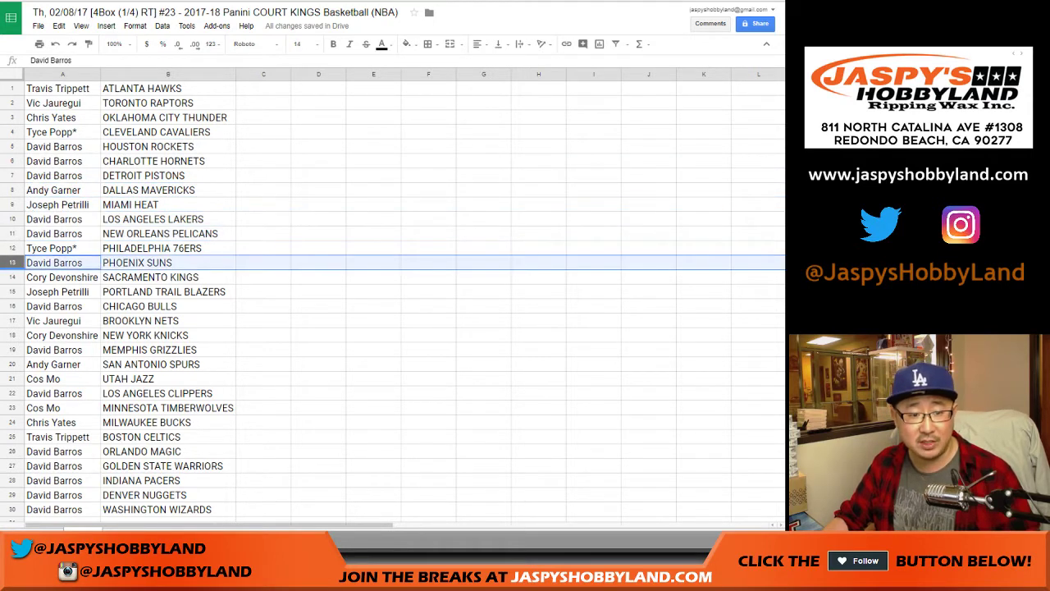
click(12, 277)
click(12, 291)
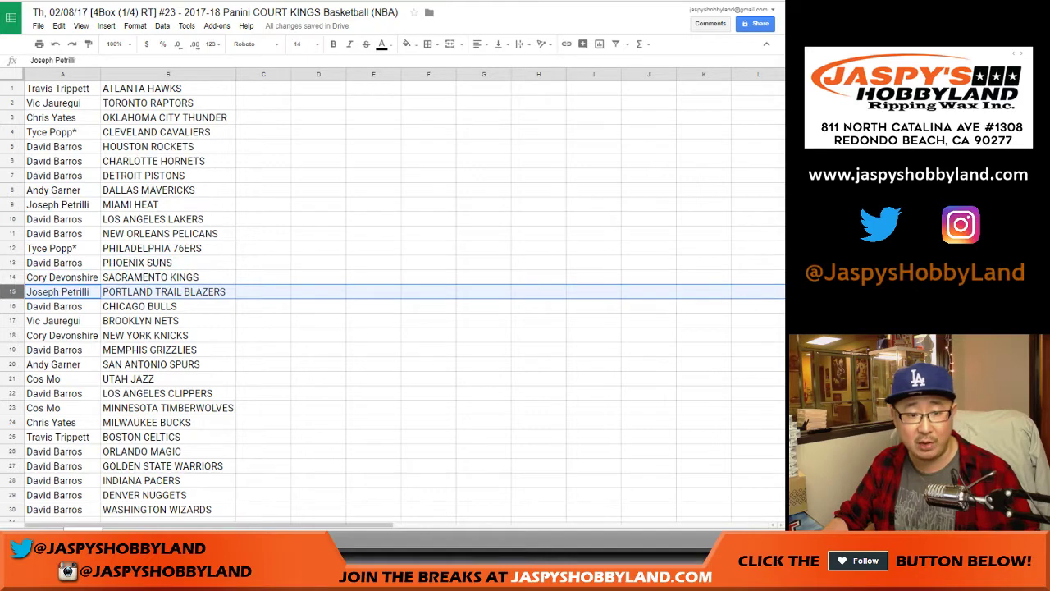
click(13, 306)
scroll(12, 306, down, 2)
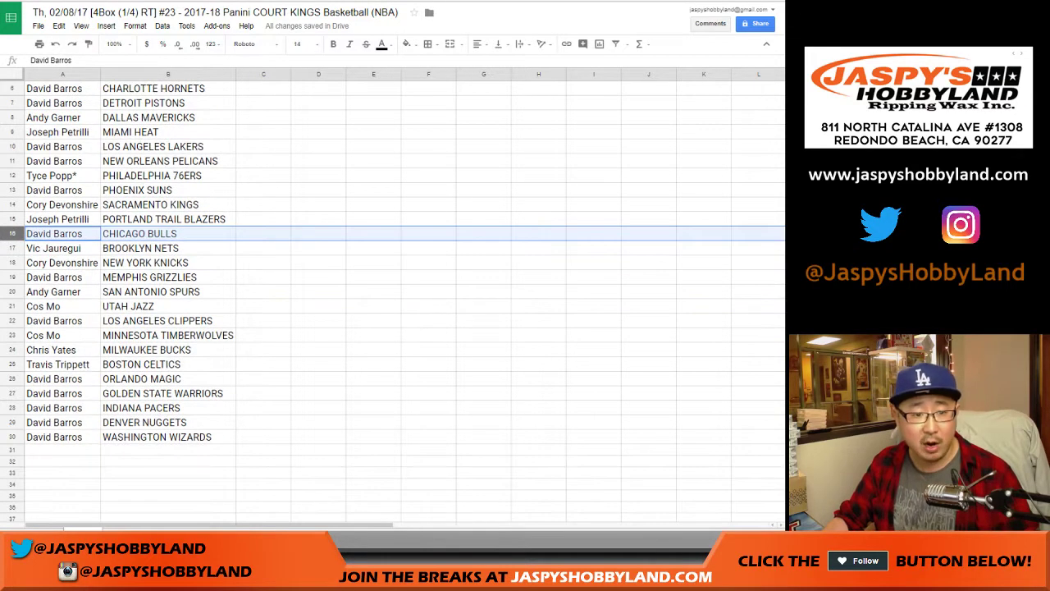
click(12, 248)
click(13, 263)
click(12, 277)
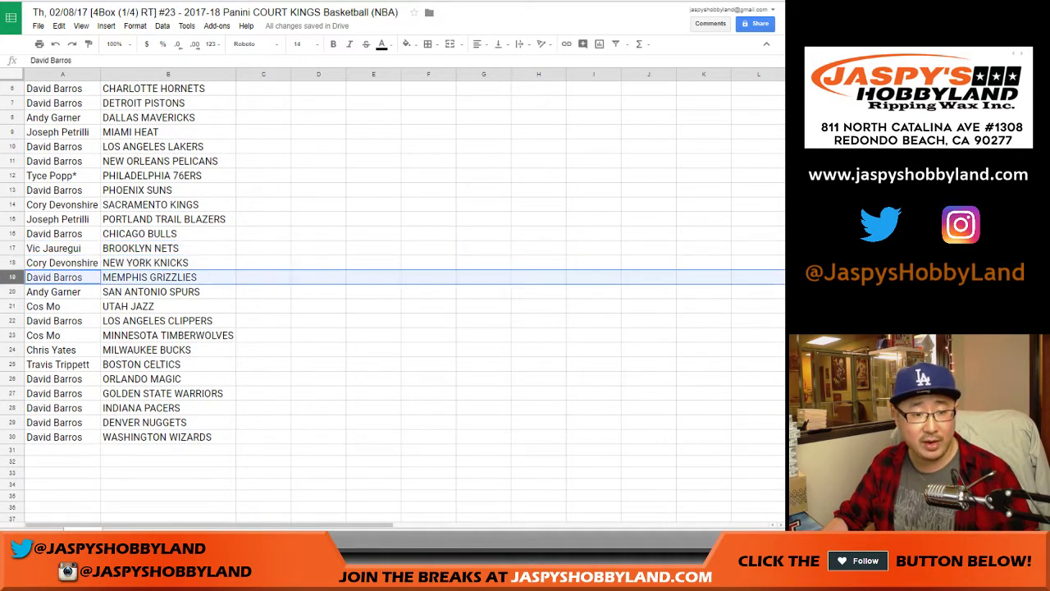
click(13, 291)
click(12, 306)
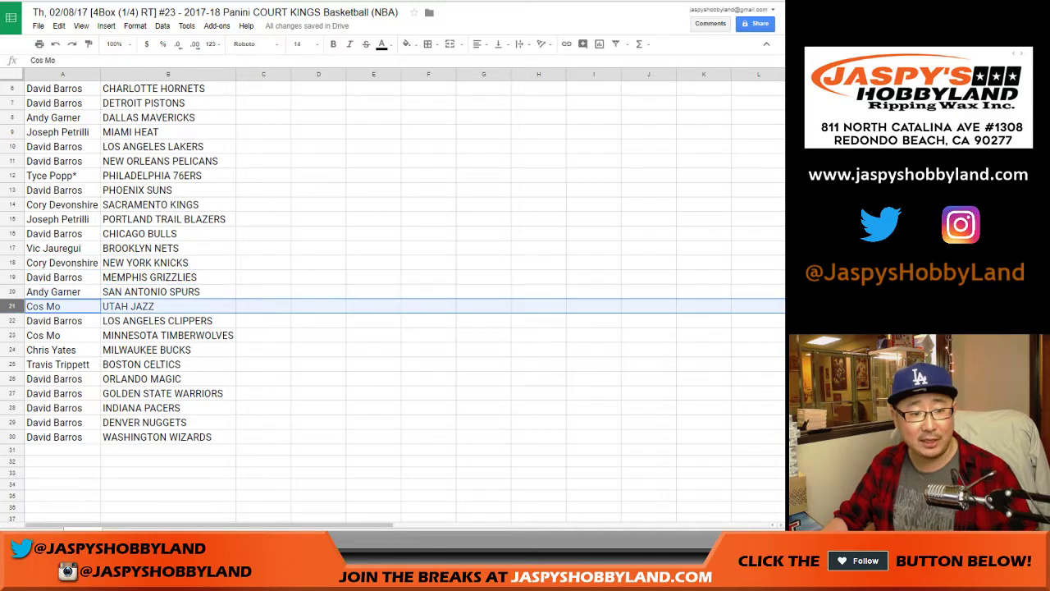
click(13, 321)
scroll(394, 295, down, 2)
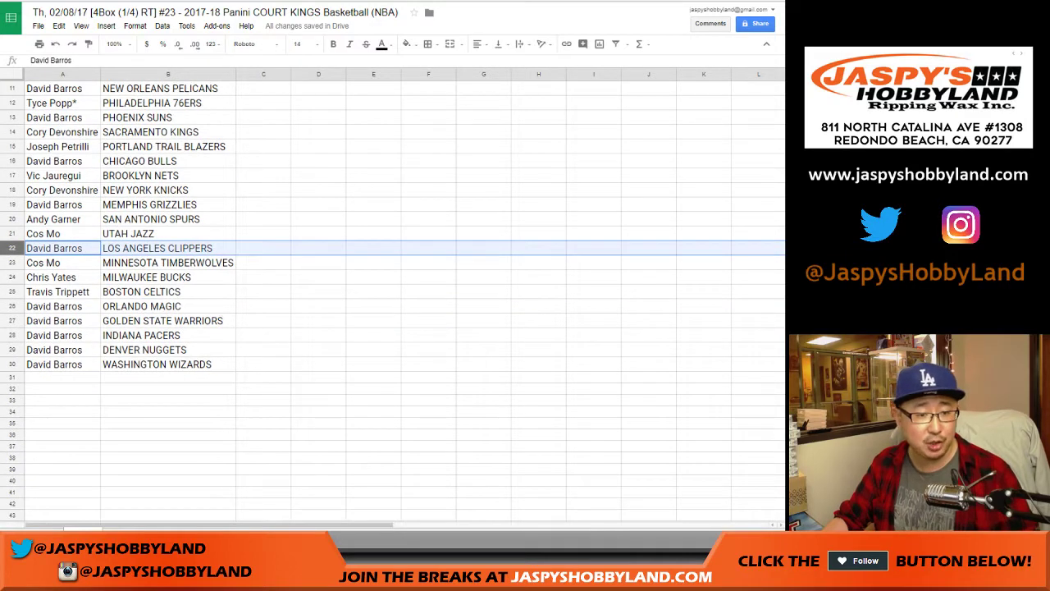
click(12, 263)
click(13, 277)
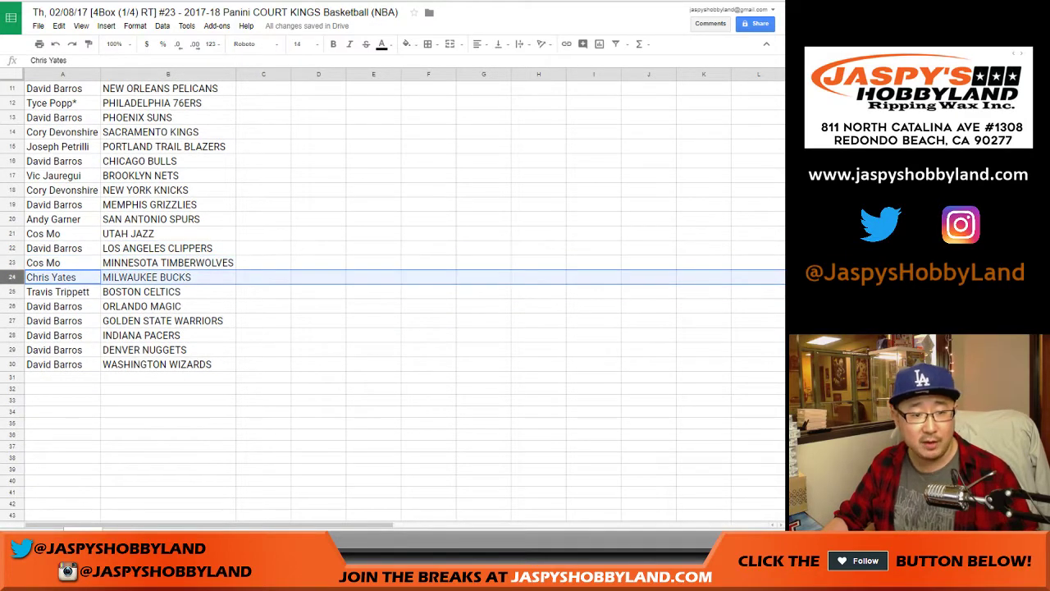
click(12, 292)
click(13, 306)
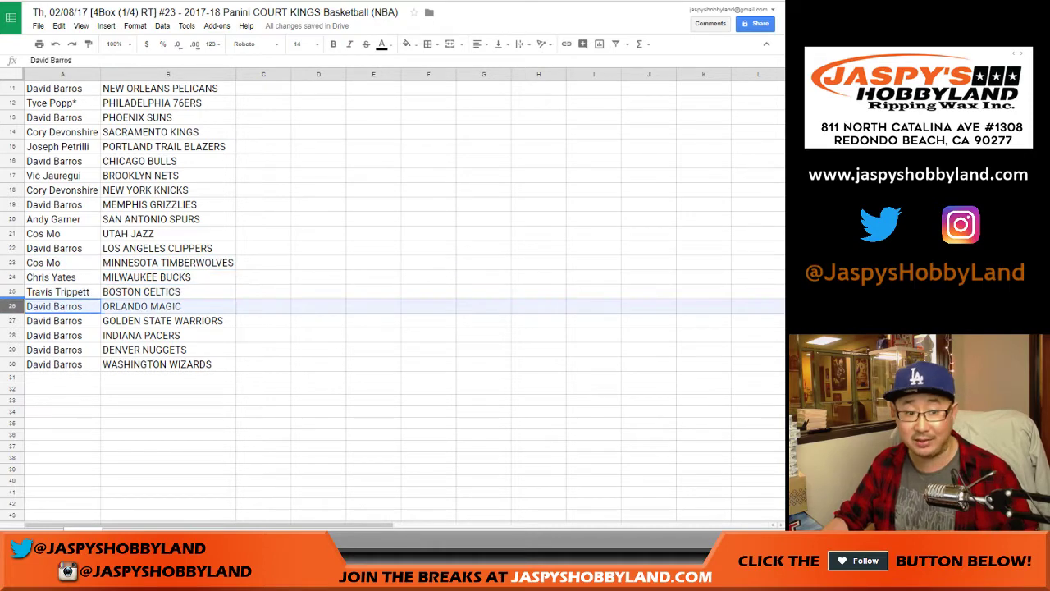
shift+click(12, 364)
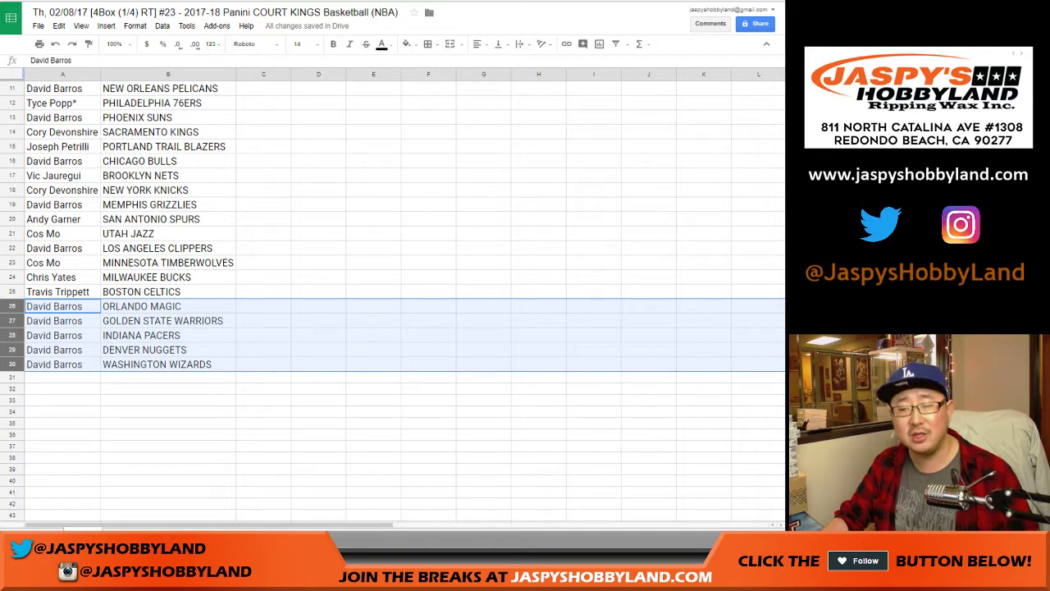
scroll(284, 75, up, 2)
scroll(285, 75, up, 2)
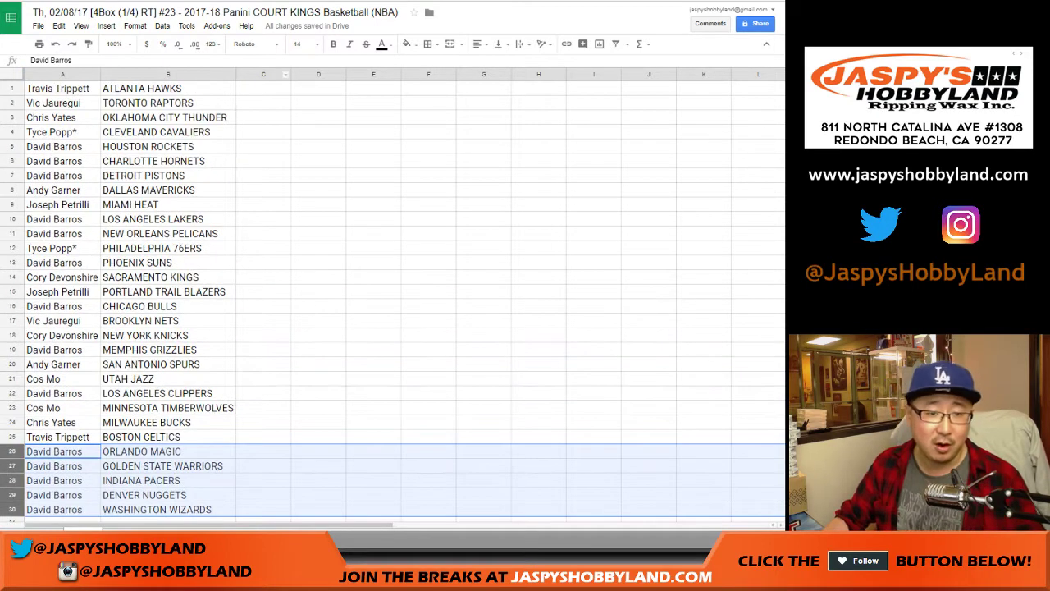
click(230, 74)
click(162, 25)
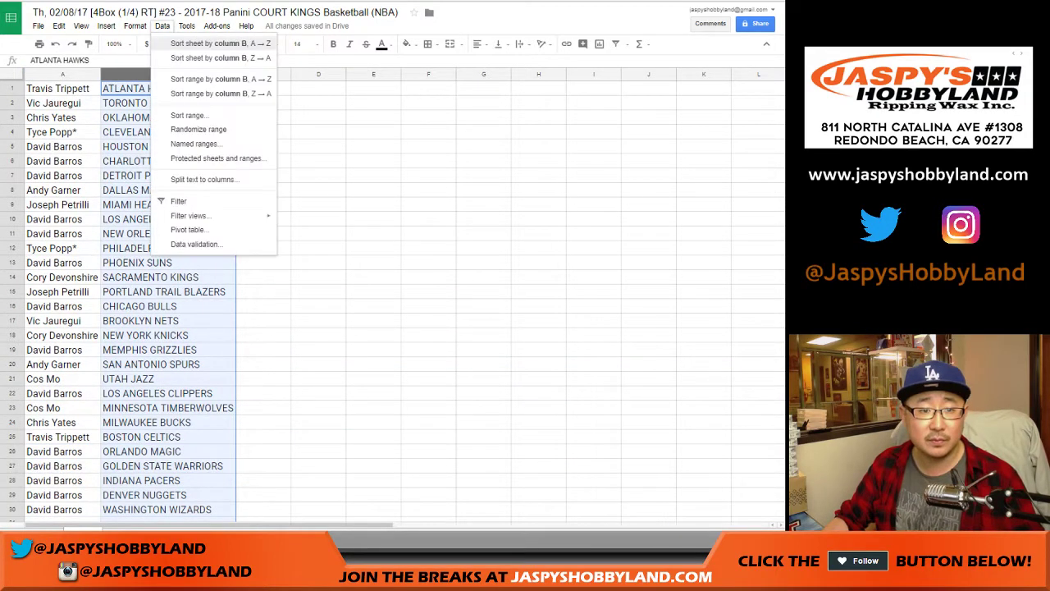
click(220, 42)
click(62, 88)
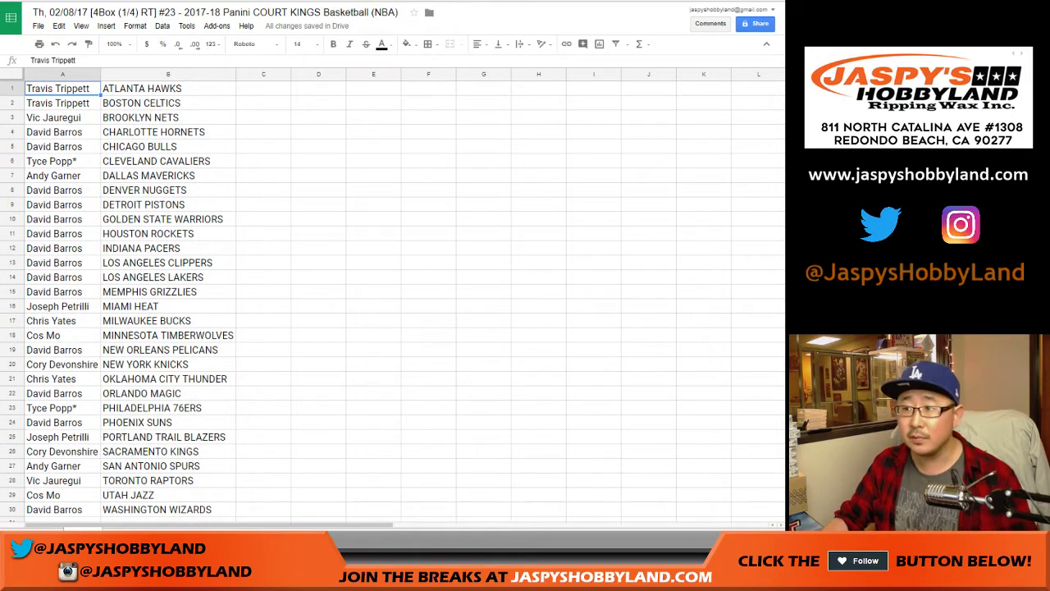
click(12, 422)
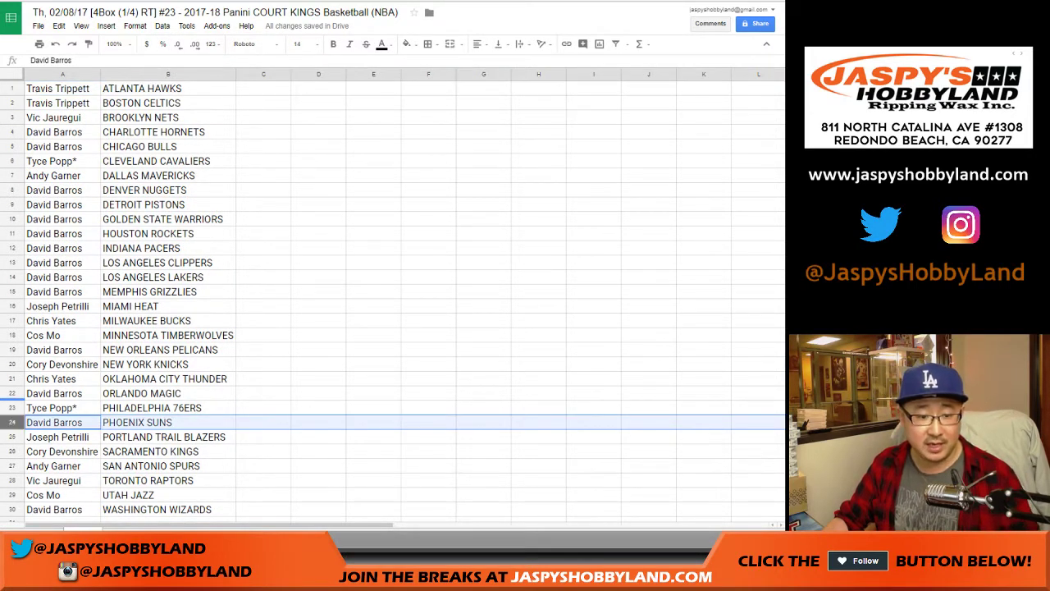
ctrl+click(12, 407)
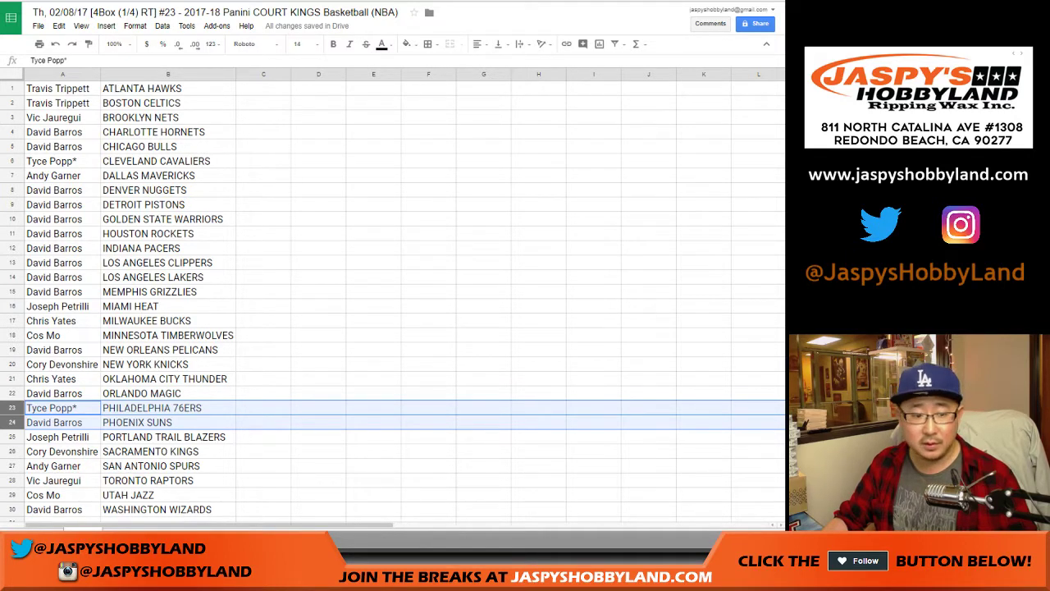
click(55, 421)
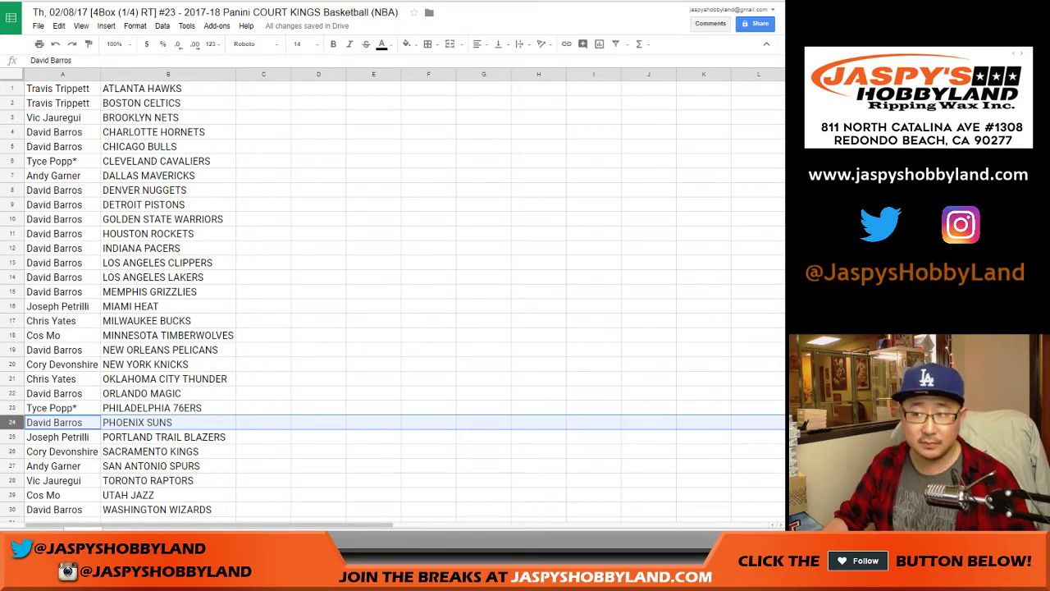
drag(12, 408, 12, 421)
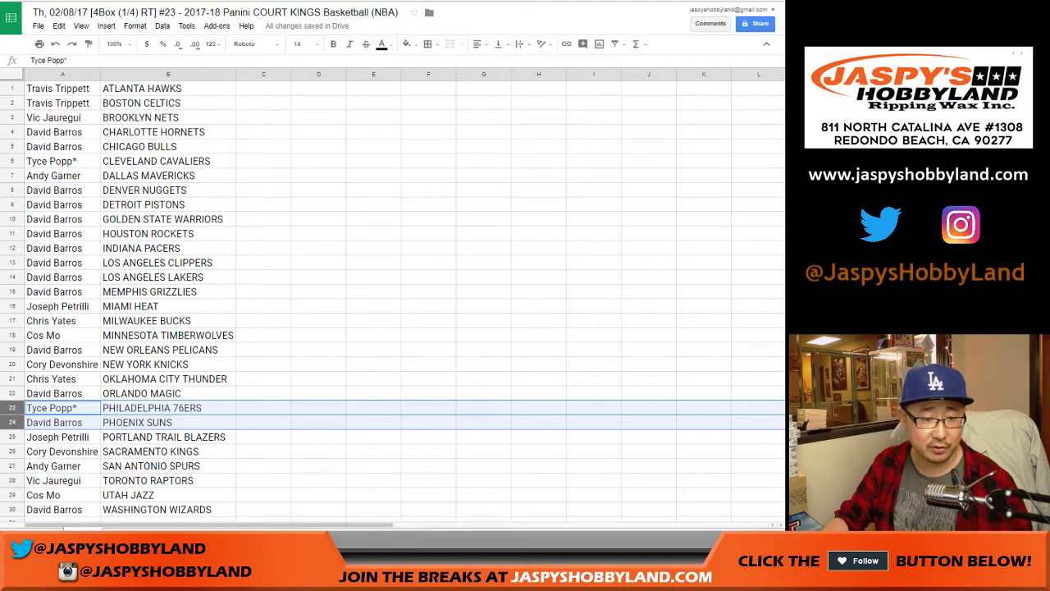
click(12, 306)
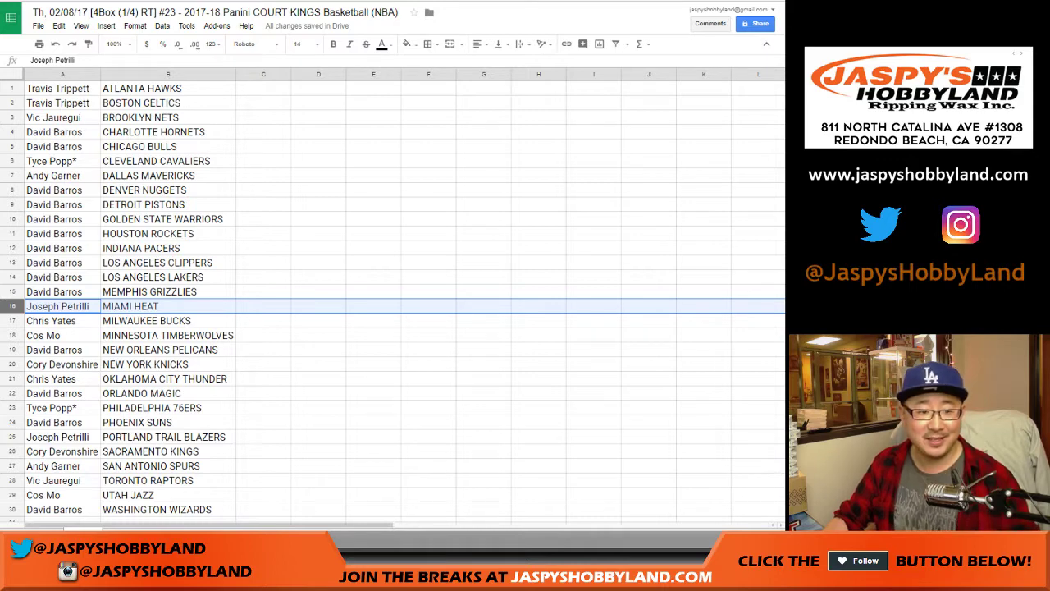
ctrl+click(13, 436)
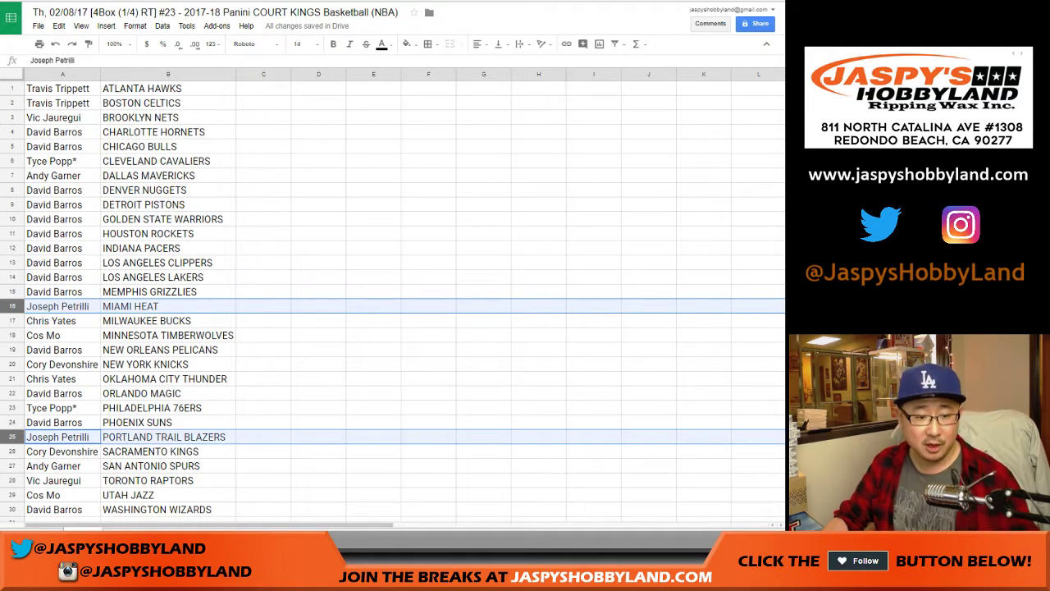
click(13, 422)
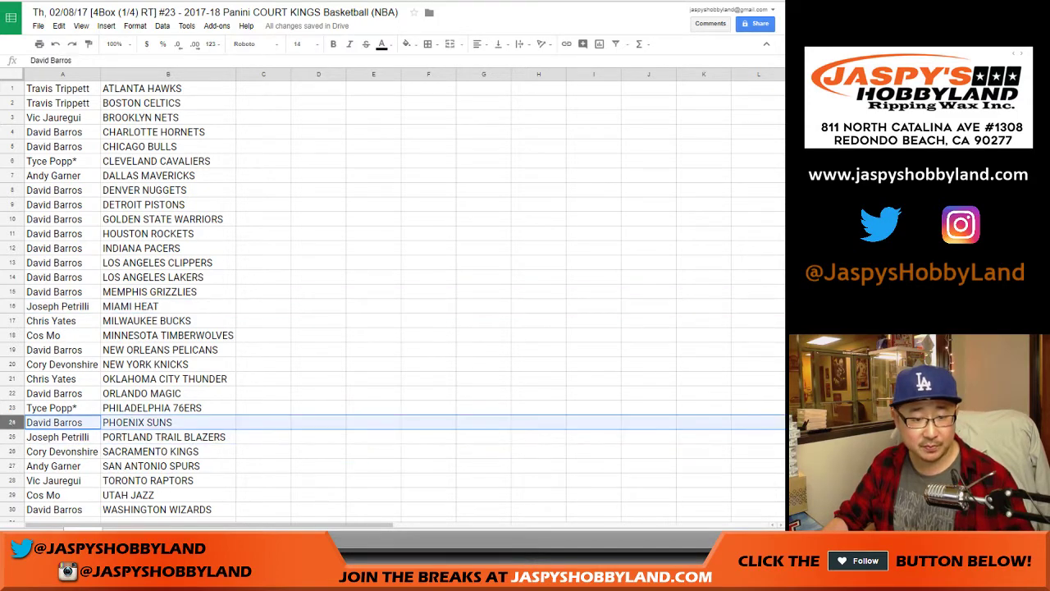
shift+click(12, 437)
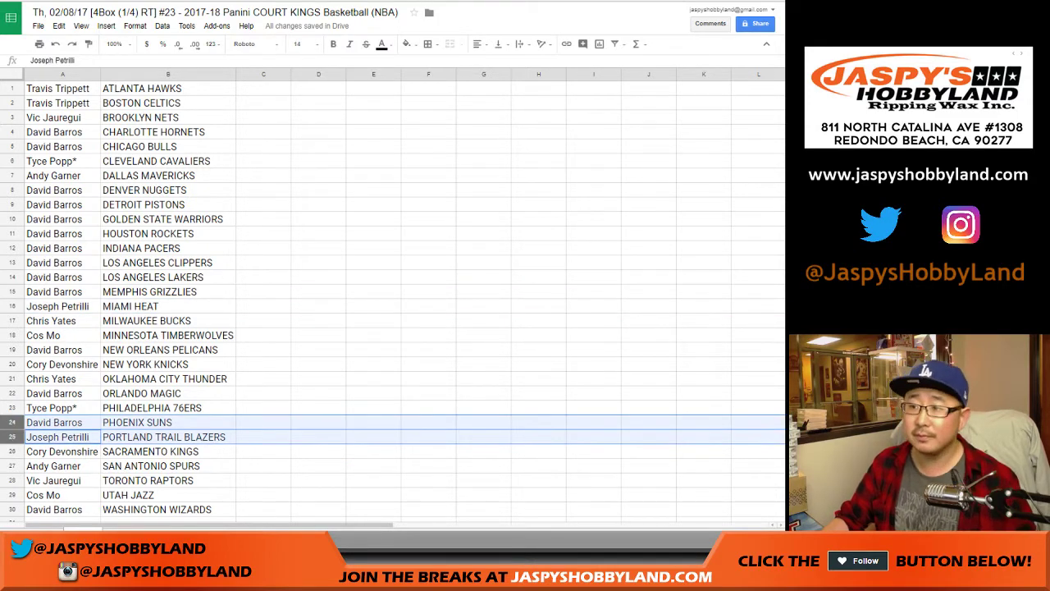
click(62, 87)
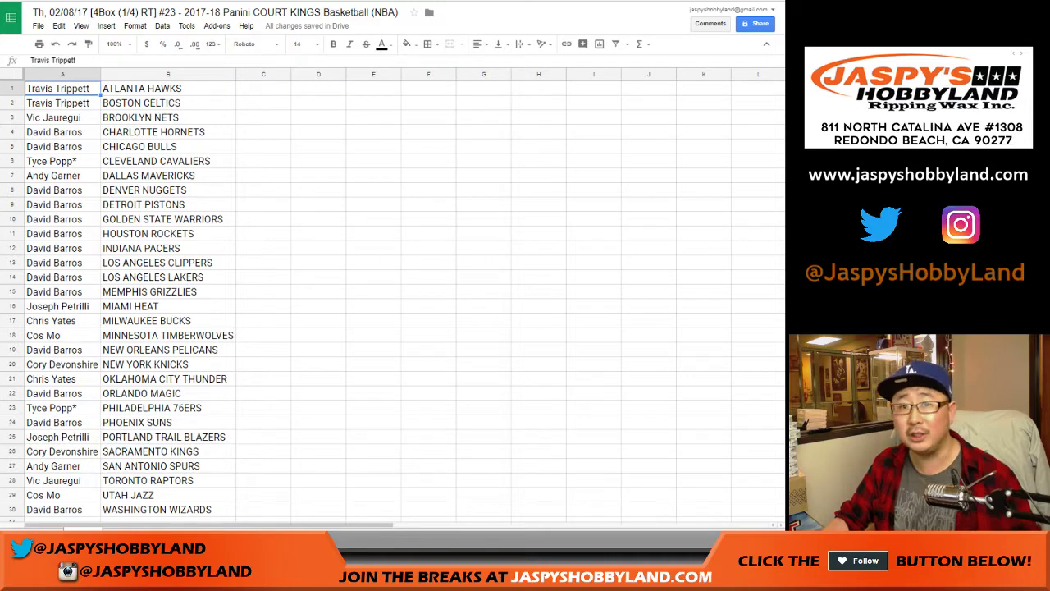
Center the text in A1:B30 and apply all borders to every cell
key(ctrl+a)
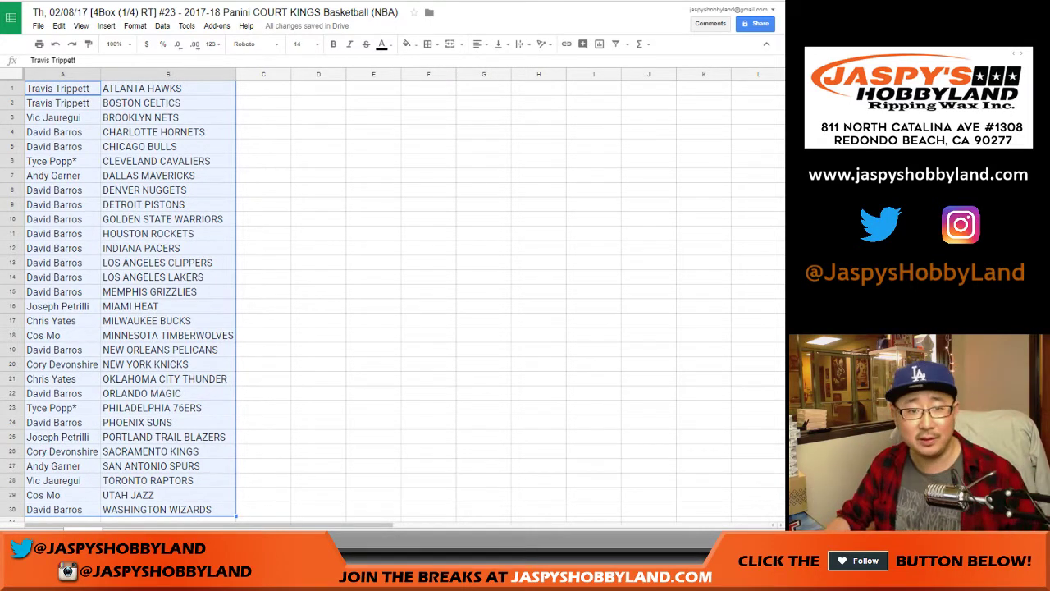
click(478, 44)
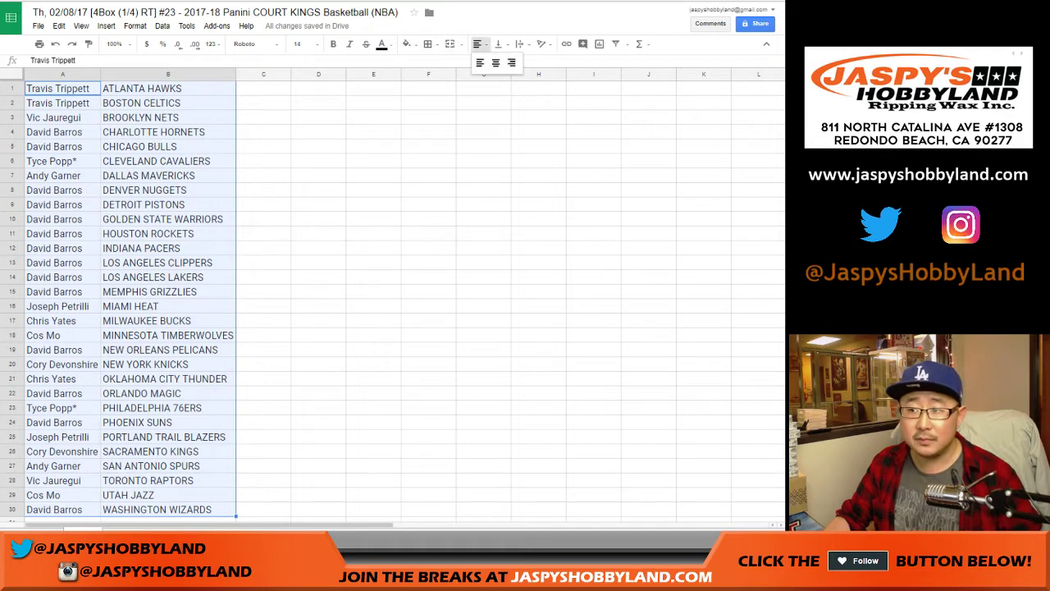
click(495, 63)
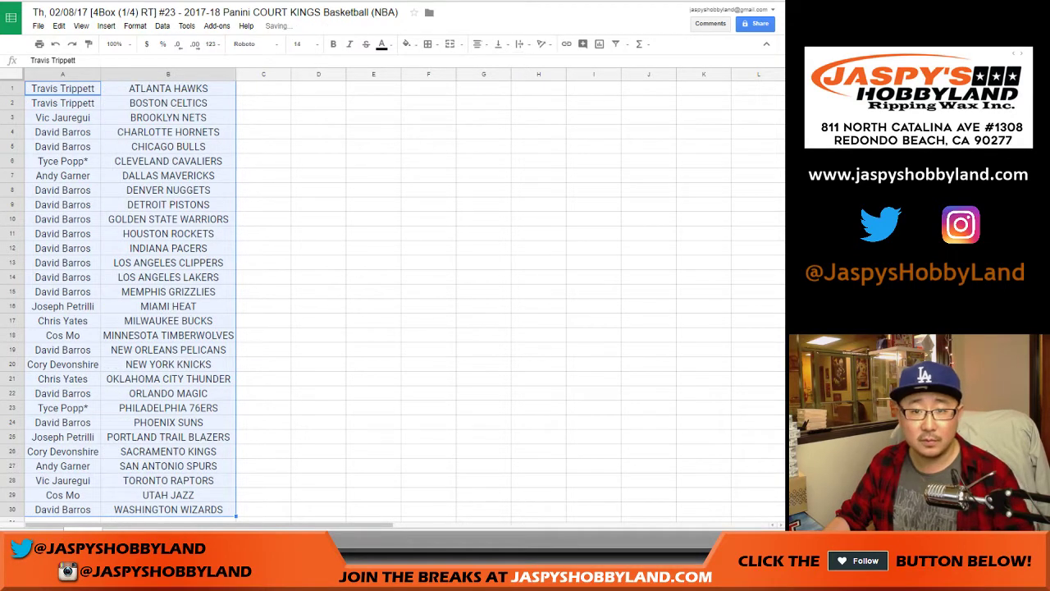
click(427, 43)
click(431, 66)
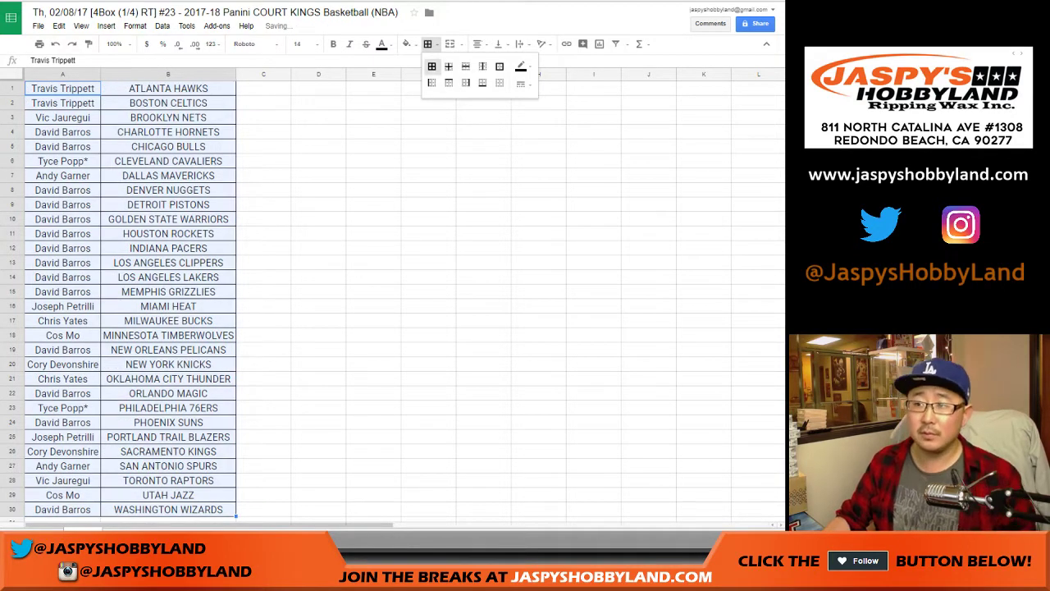
click(264, 88)
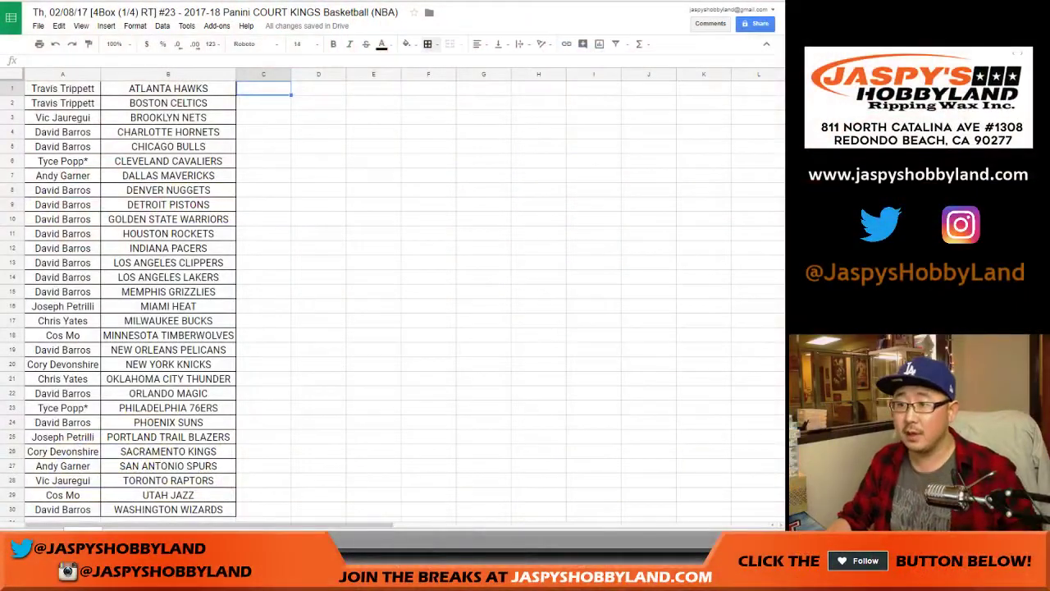
click(12, 422)
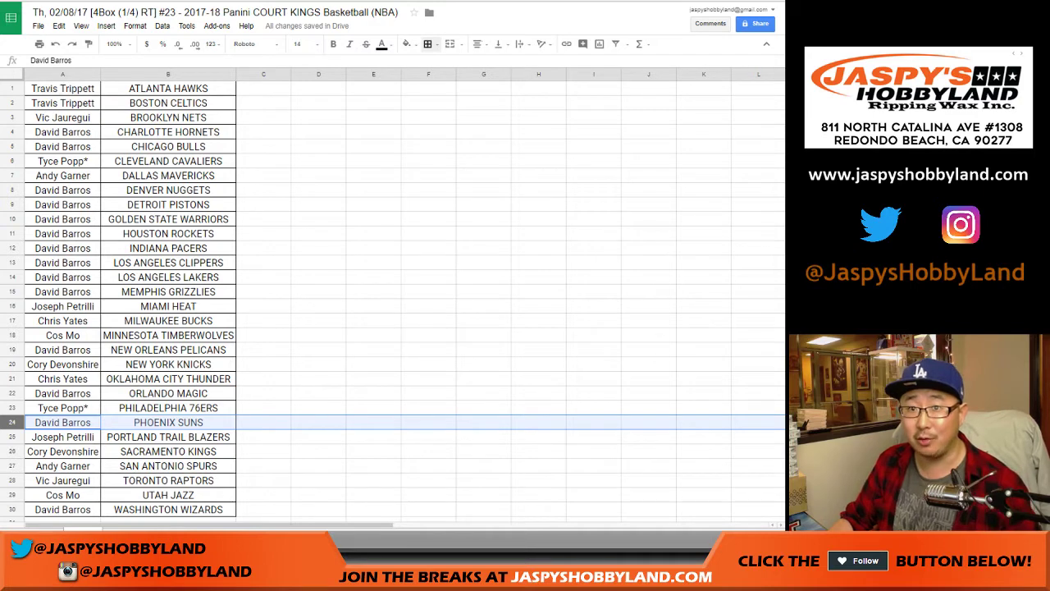
click(12, 87)
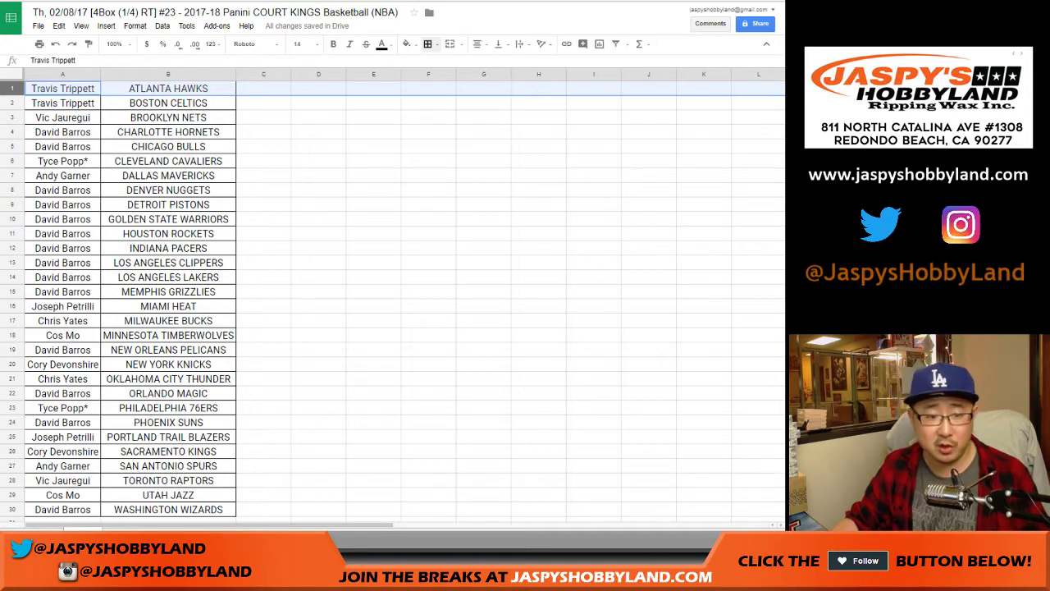
Park the PORTLAND TRAIL BLAZERS owner in C25 and move the PHOENIX SUNS owner to A25
click(62, 436)
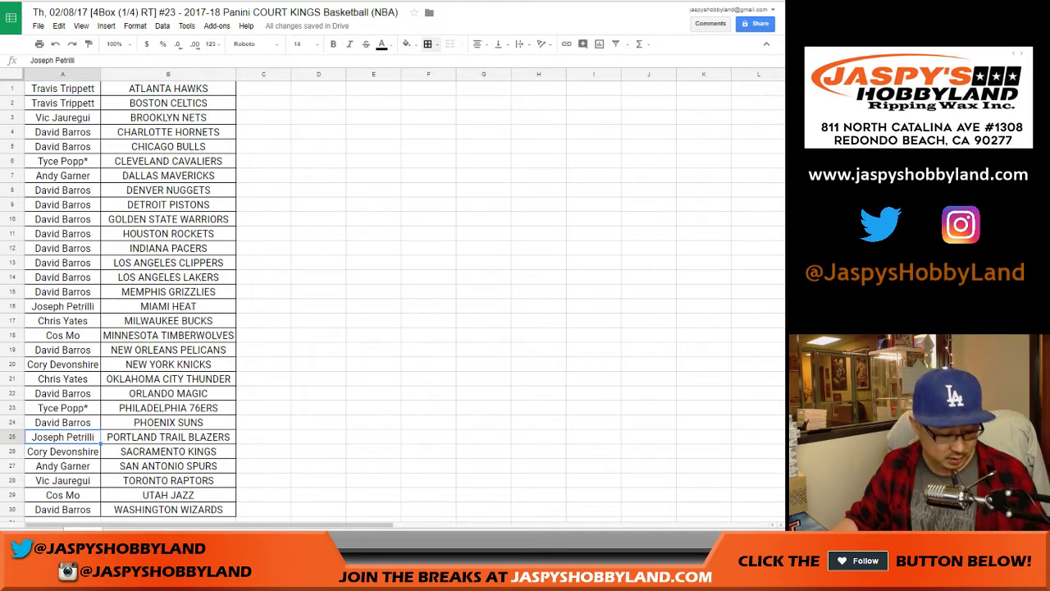
drag(62, 431, 263, 437)
click(62, 422)
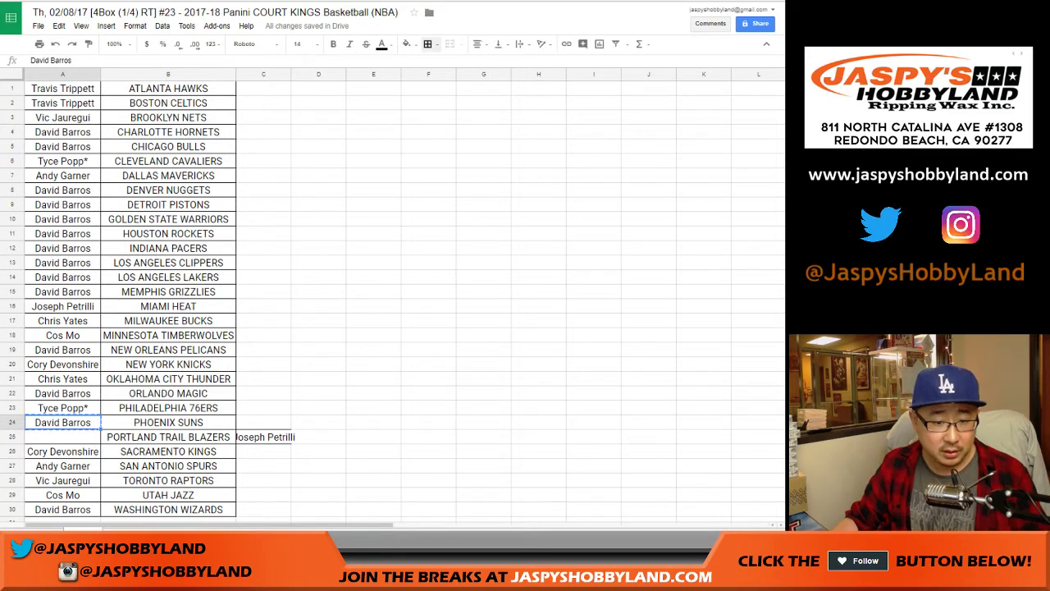
drag(63, 416, 62, 431)
Tag the A25 name with -T, then move the parked name into A24 and tag it -T
click(264, 437)
click(63, 437)
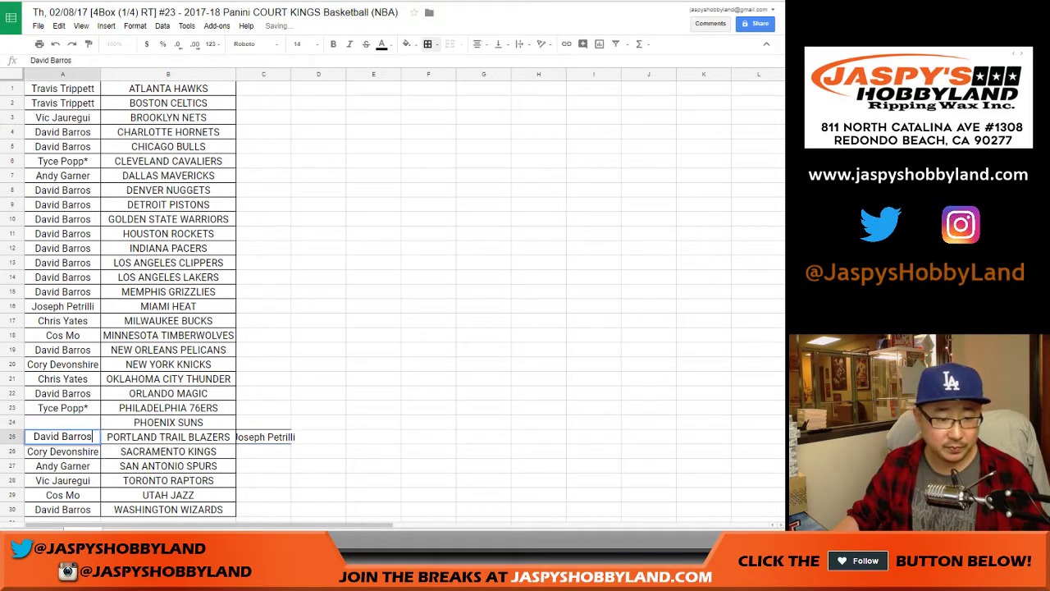
text(-T)
key(Return)
key(Up)
key(Right)
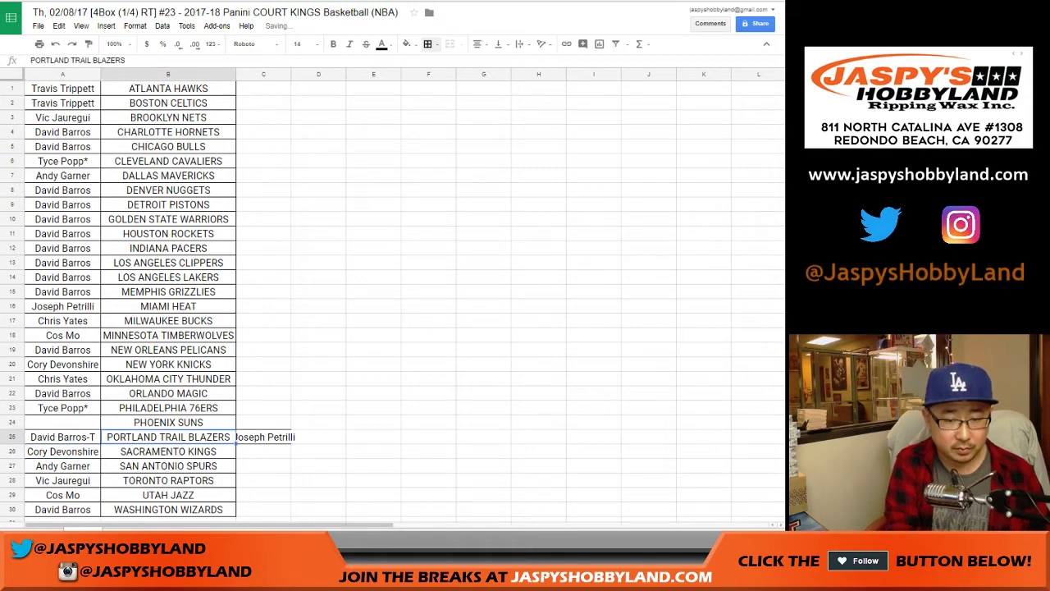
key(Right)
drag(264, 436, 63, 422)
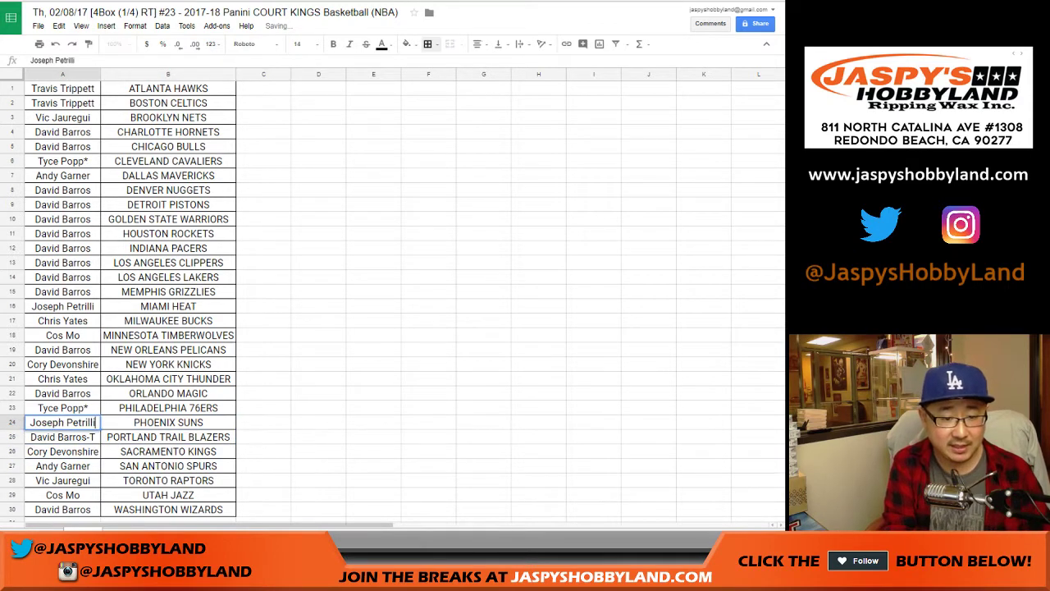
text(-T)
key(Return)
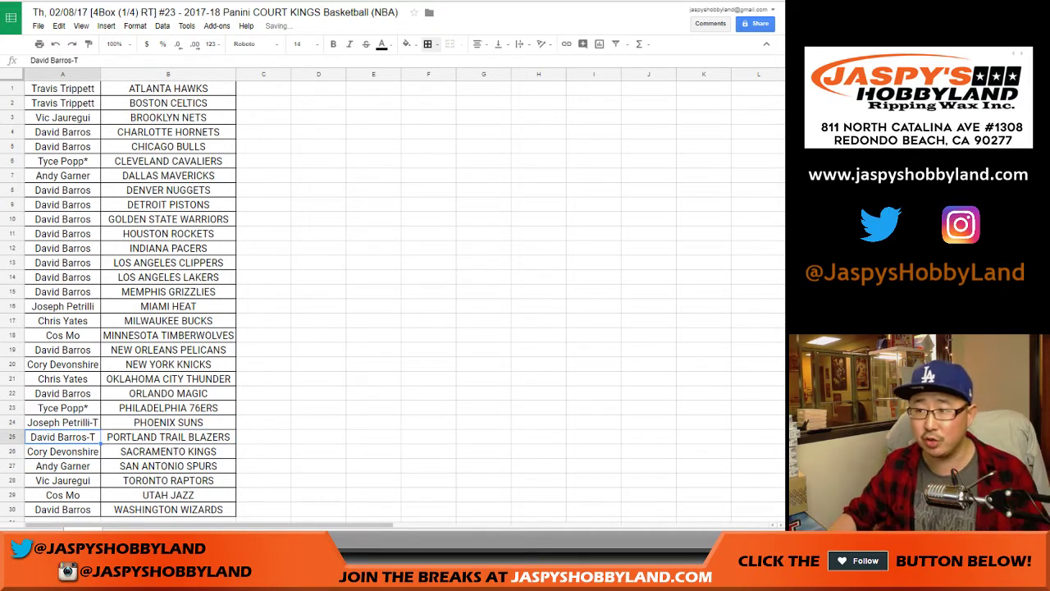